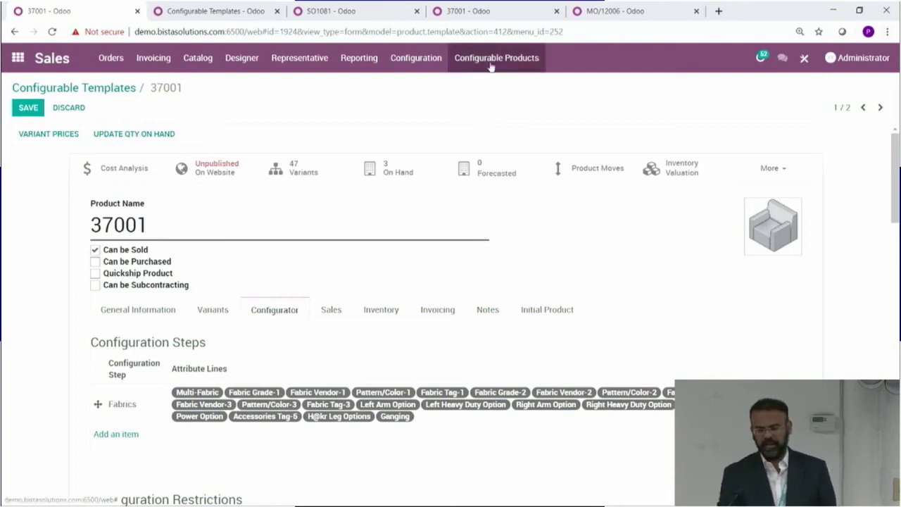
left_click(494, 67)
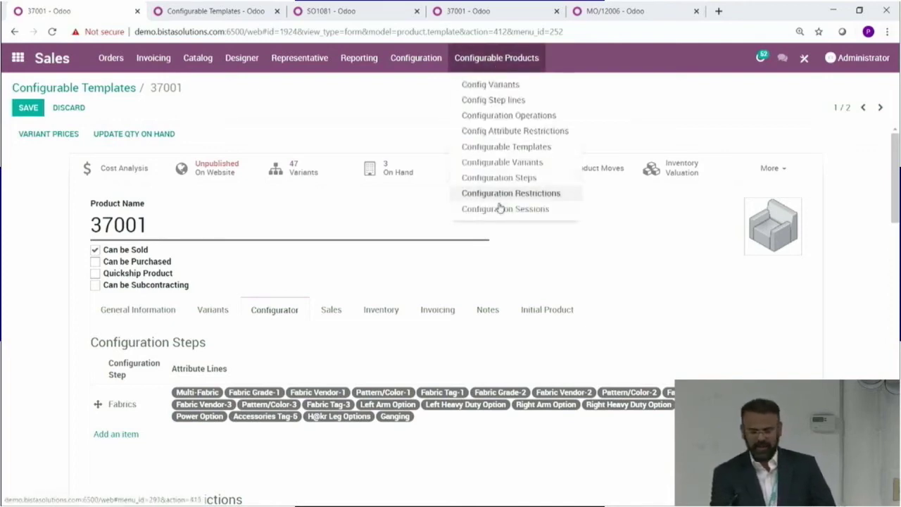
left_click(509, 262)
scroll(509, 262, "down", 2)
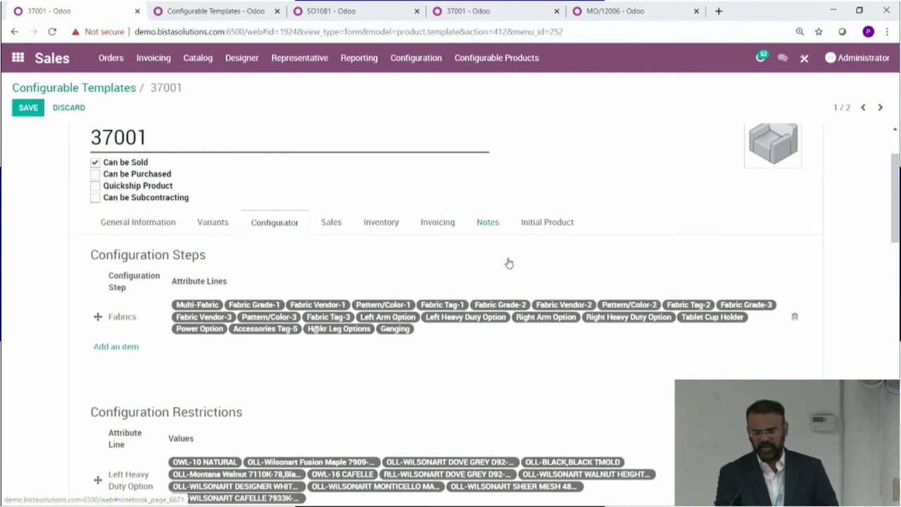
scroll(509, 263, "up", 2)
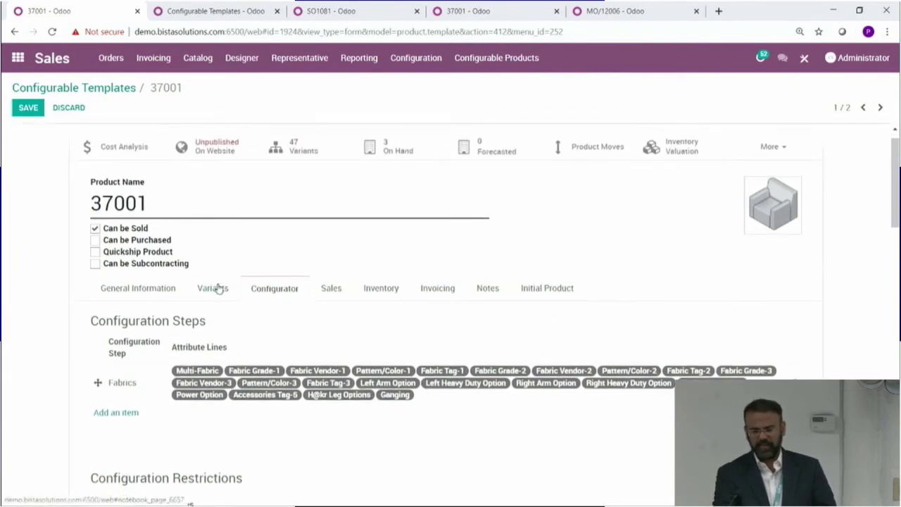
Review the variant attributes of product 37001, including their values and the Required, Multi and Identical For Product flags
left_click(220, 289)
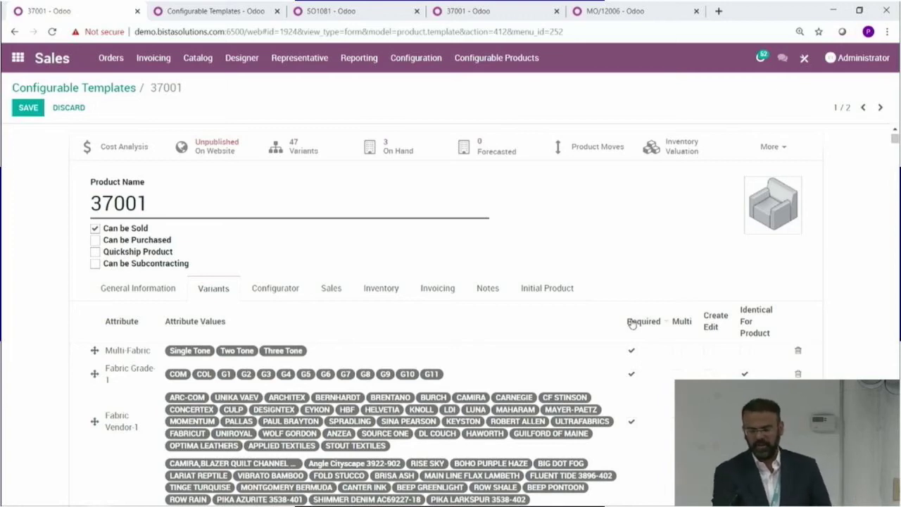
scroll(633, 323, "down", 1)
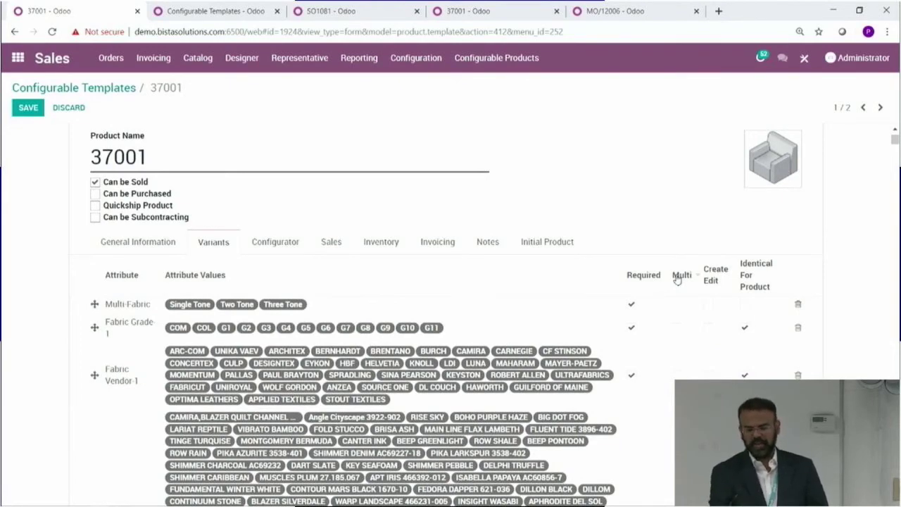
scroll(644, 273, "down", 1)
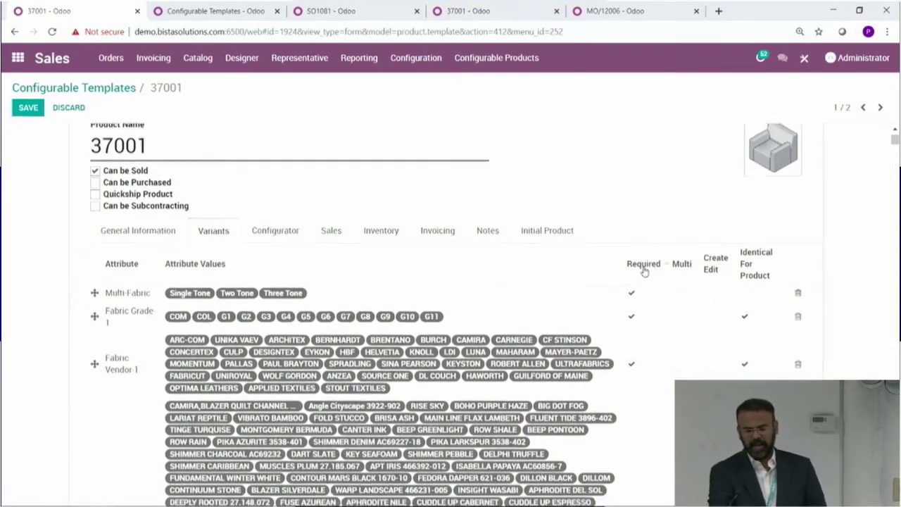
scroll(643, 271, "down", 10)
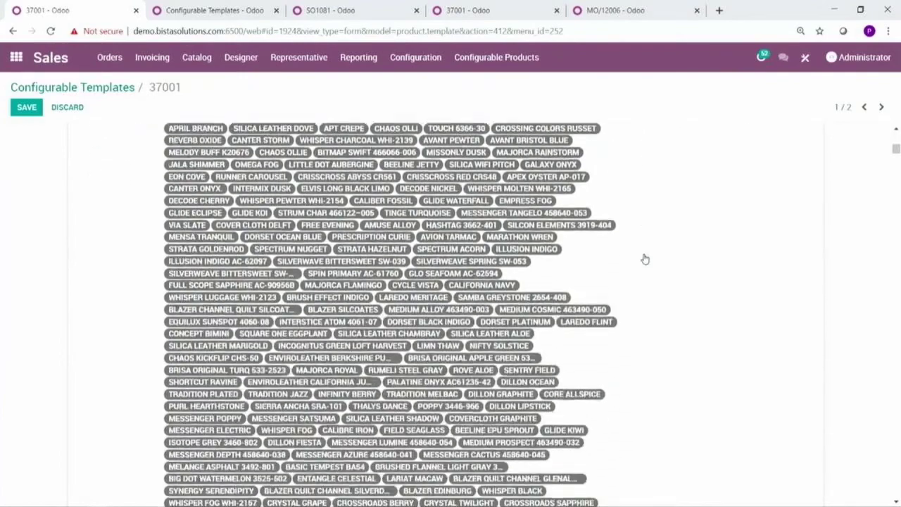
scroll(645, 259, "up", 10)
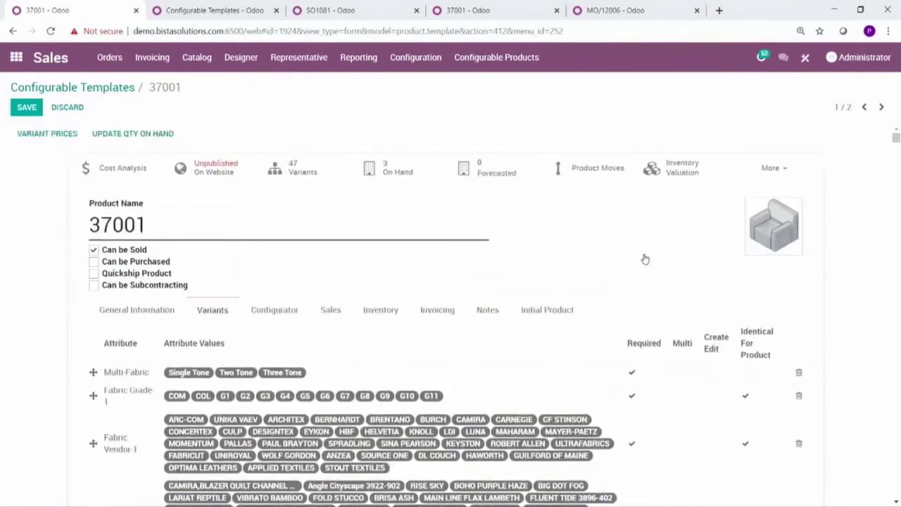
Examine the configurator setup of product 37001, covering its configuration steps, restrictions, operations and images
left_click(266, 318)
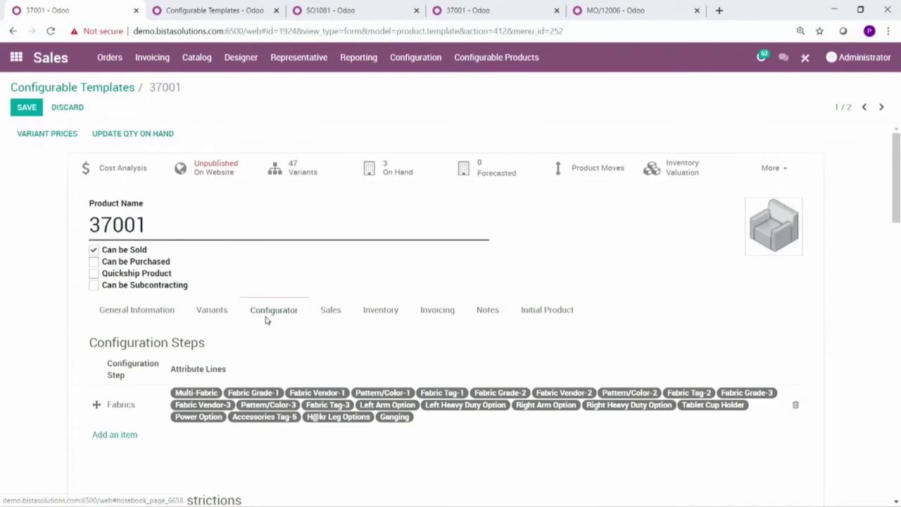
scroll(278, 371, "down", 1)
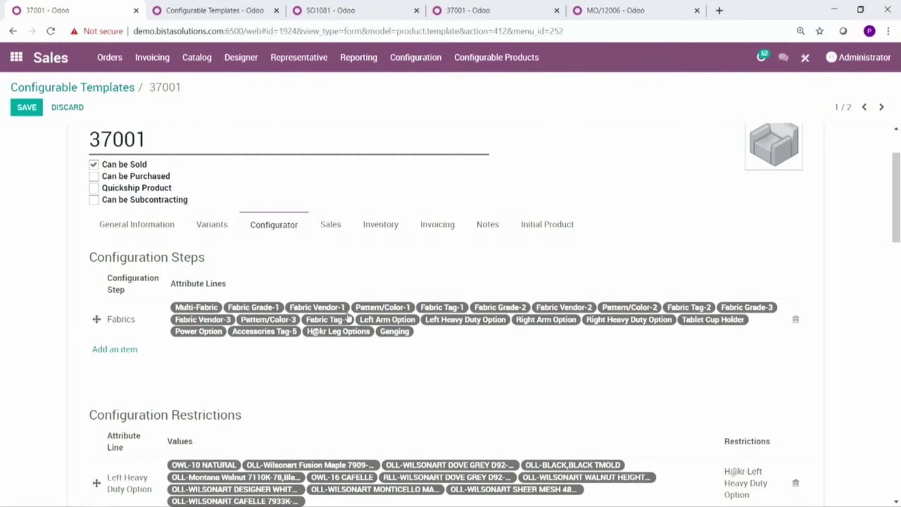
scroll(333, 380, "down", 4)
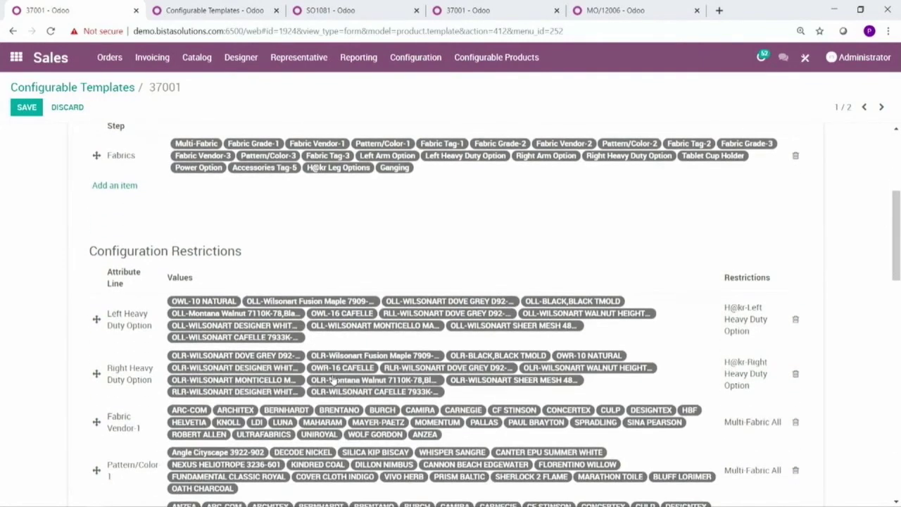
scroll(334, 380, "up", 1)
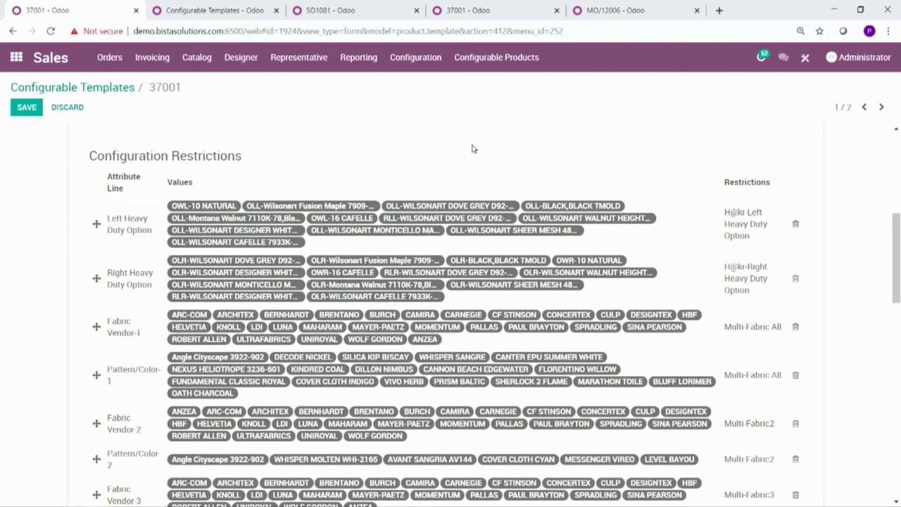
scroll(474, 149, "down", 4)
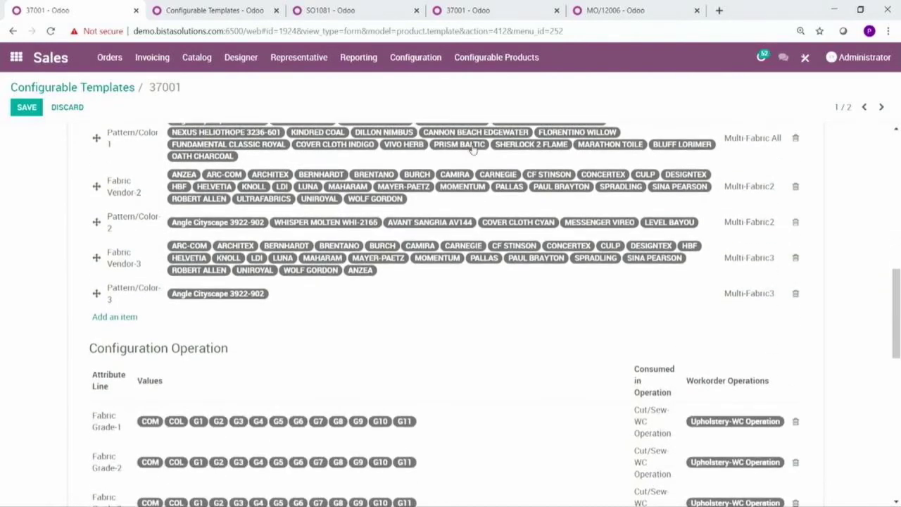
scroll(474, 149, "down", 2)
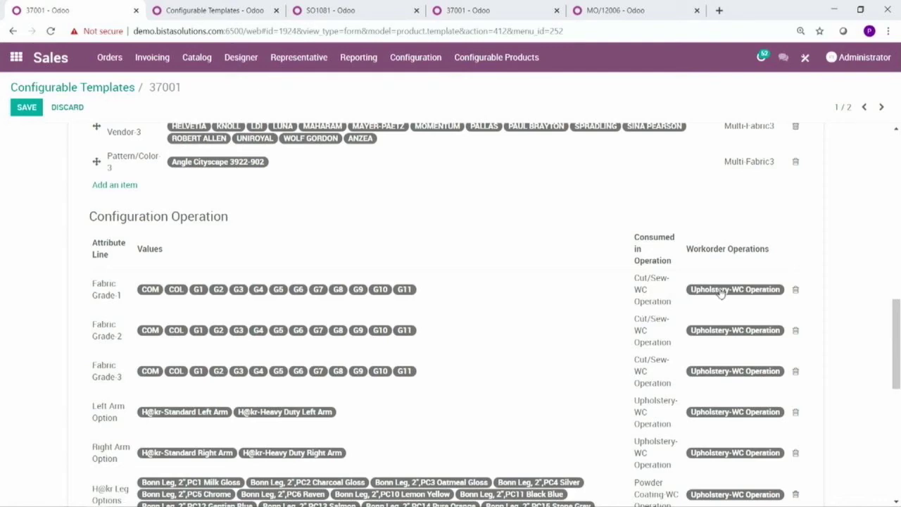
scroll(721, 293, "down", 5)
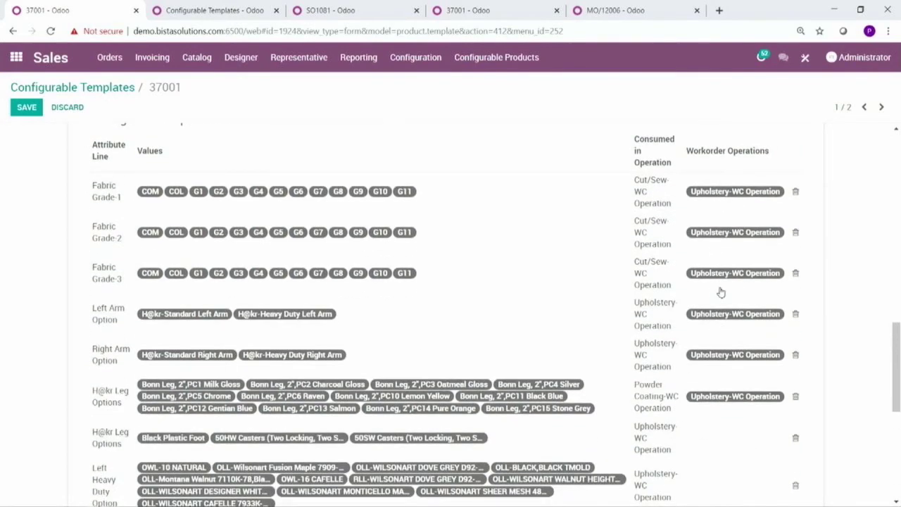
scroll(721, 293, "down", 4)
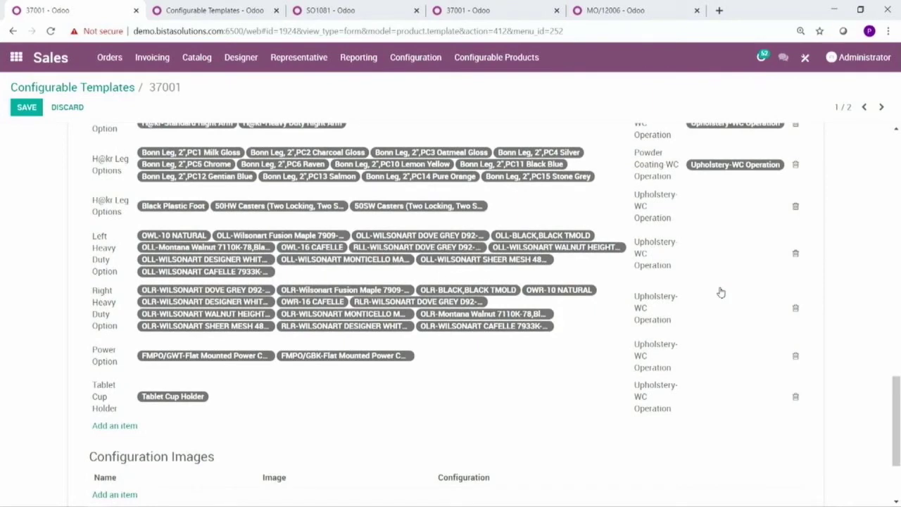
scroll(721, 293, "down", 3)
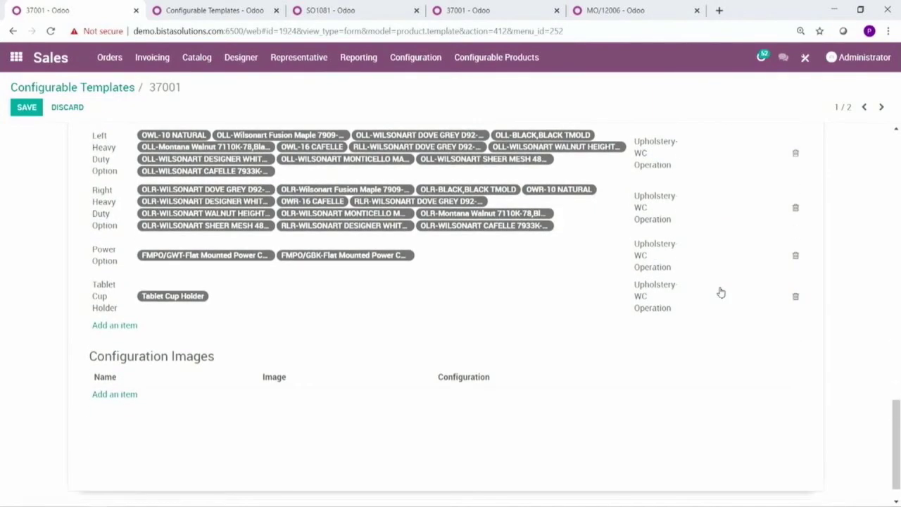
scroll(721, 293, "up", 5)
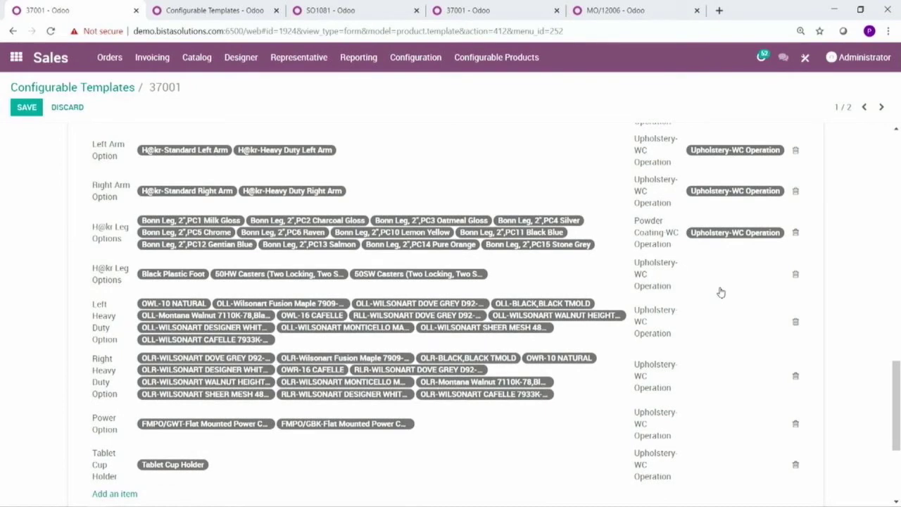
Switch to the open sales quotation and create a new quotation for the customer C-Tech Consulting
left_click(345, 13)
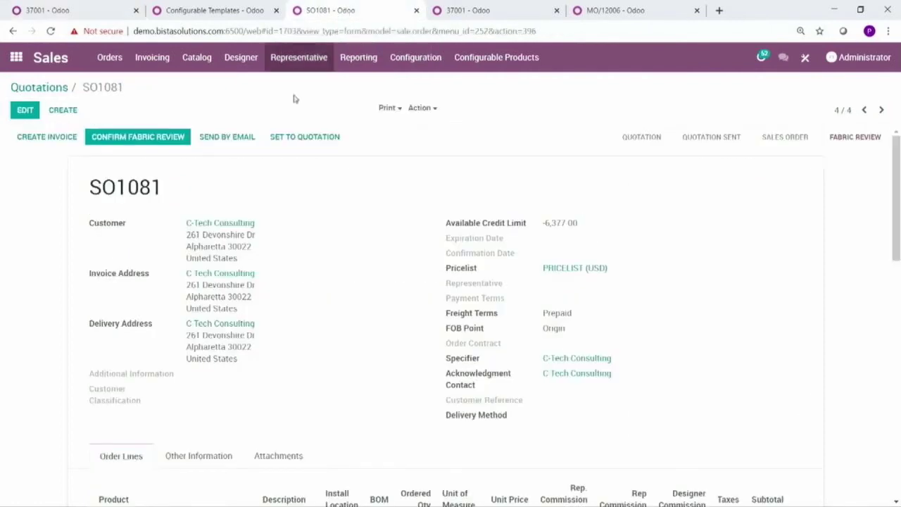
scroll(232, 237, "down", 3)
scroll(236, 237, "up", 2)
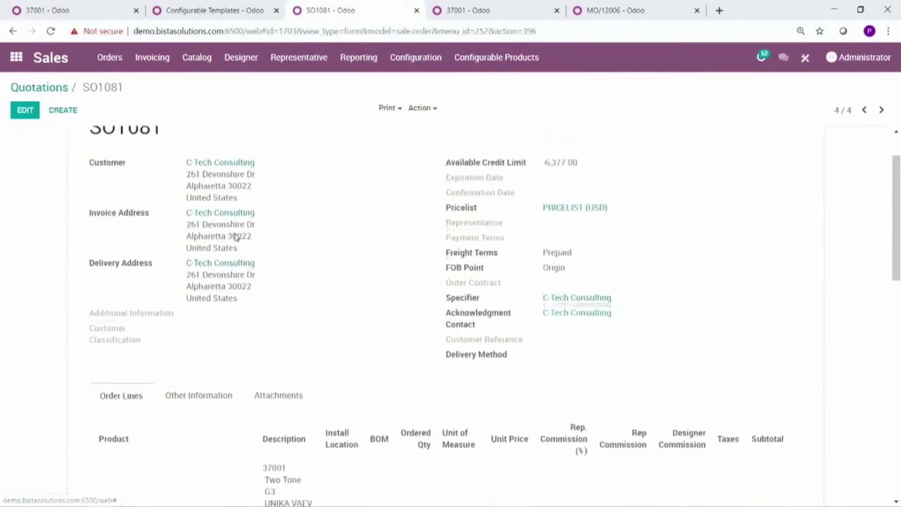
scroll(235, 237, "up", 1)
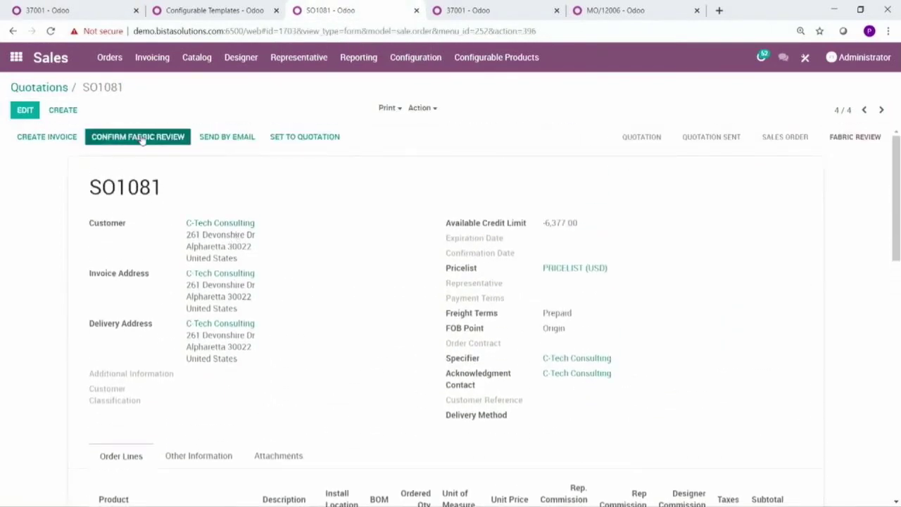
left_click(73, 116)
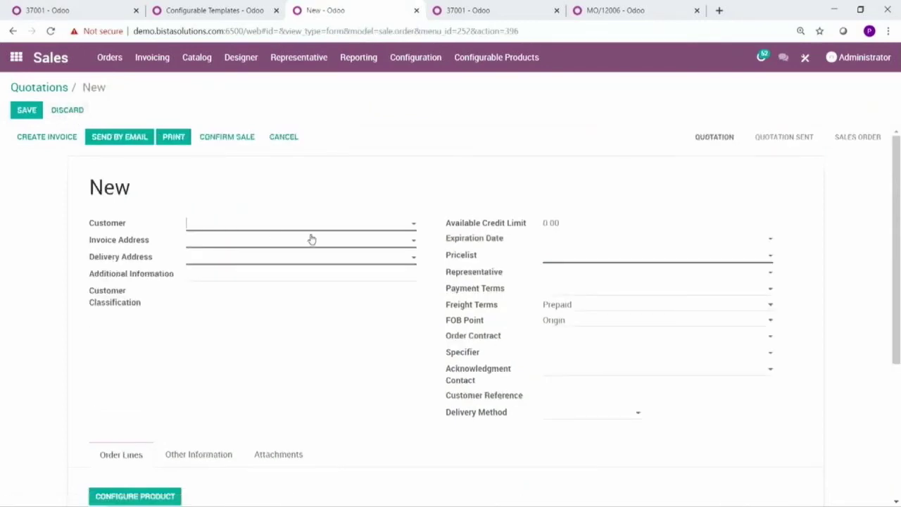
type("c-t")
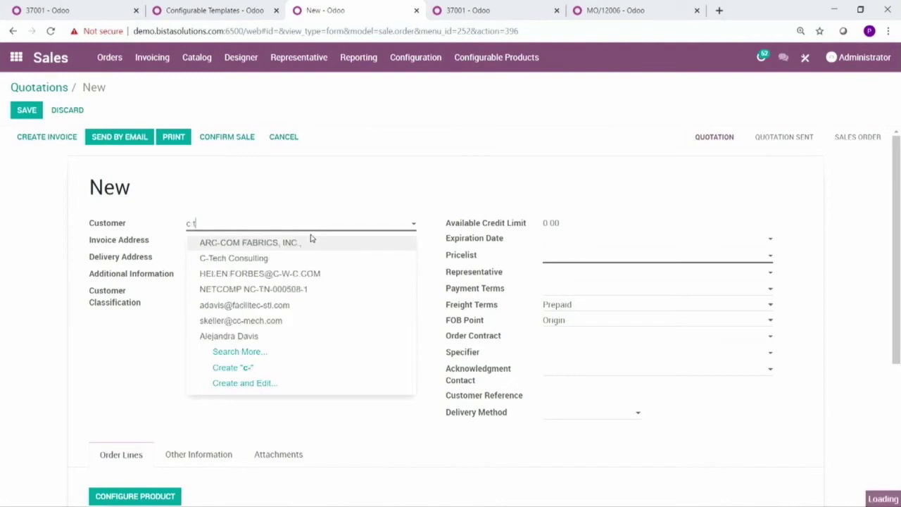
left_click(274, 244)
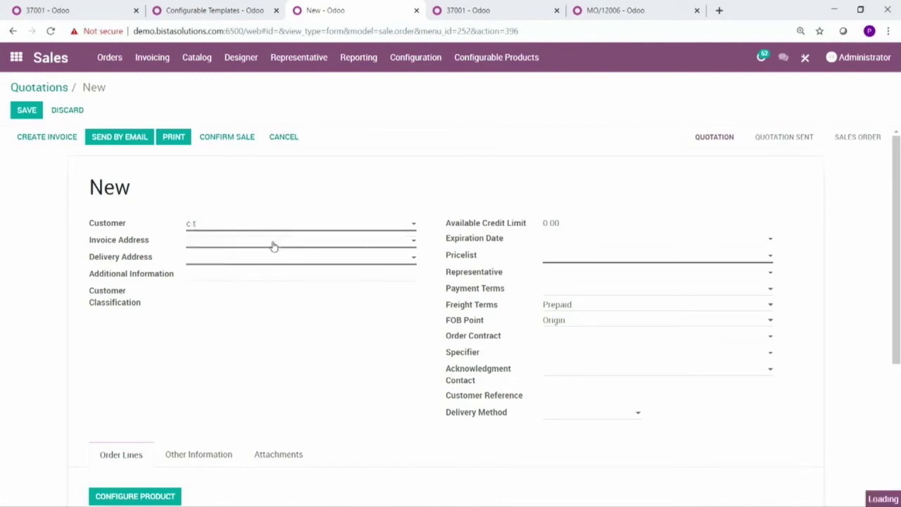
Start configuring a product for the quotation's order lines and set its category to All / Saleable / H@kr
left_click(141, 497)
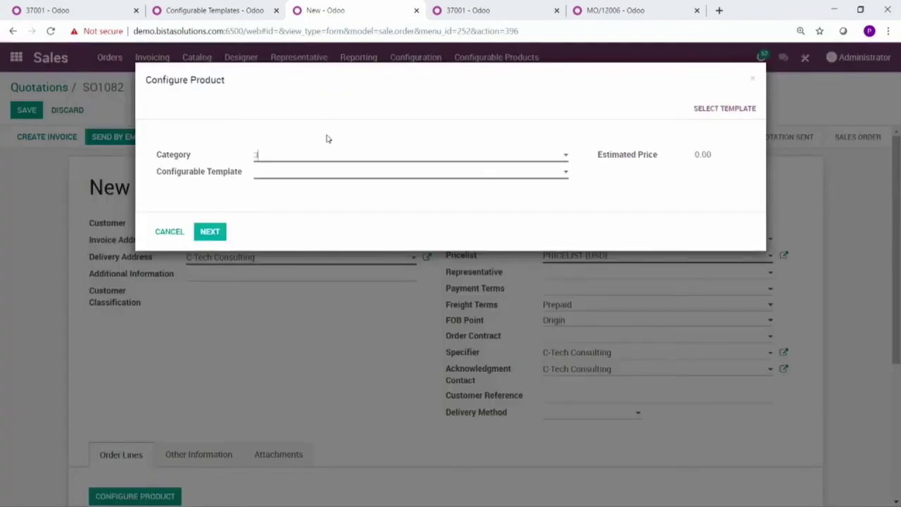
type("@")
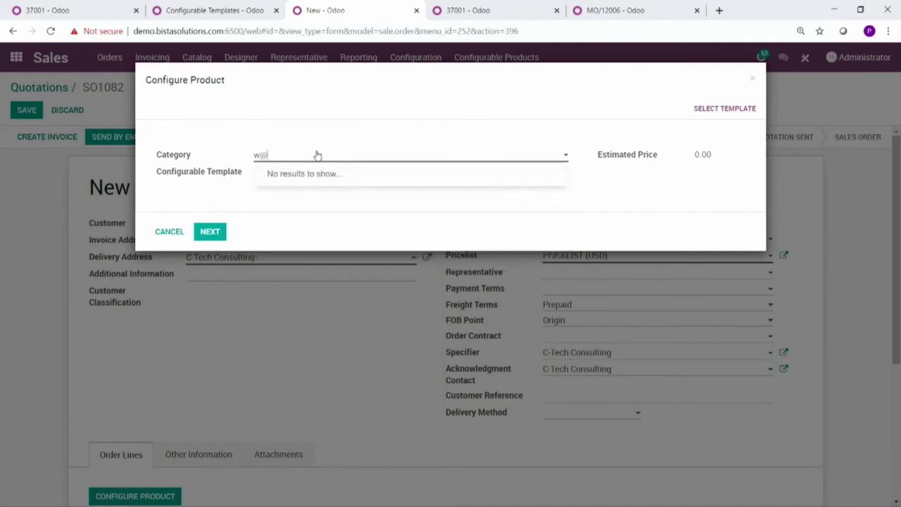
key("BackSpace")
type("H@")
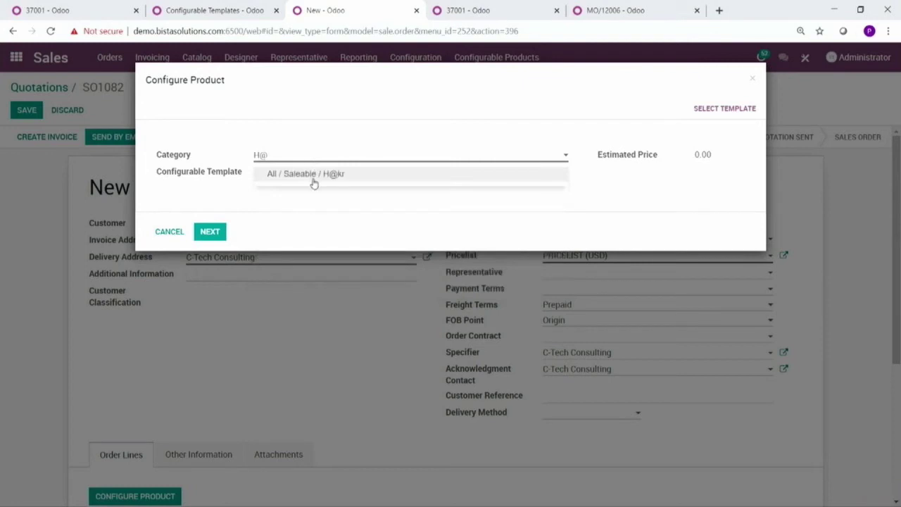
left_click(314, 179)
Choose 37001 as the configurable template and proceed to the Fabrics configuration step
left_click(302, 176)
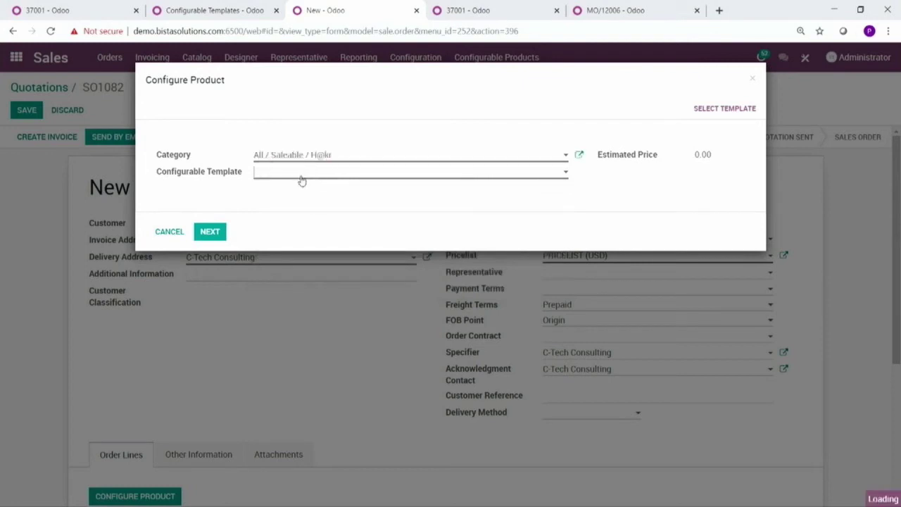
type("37")
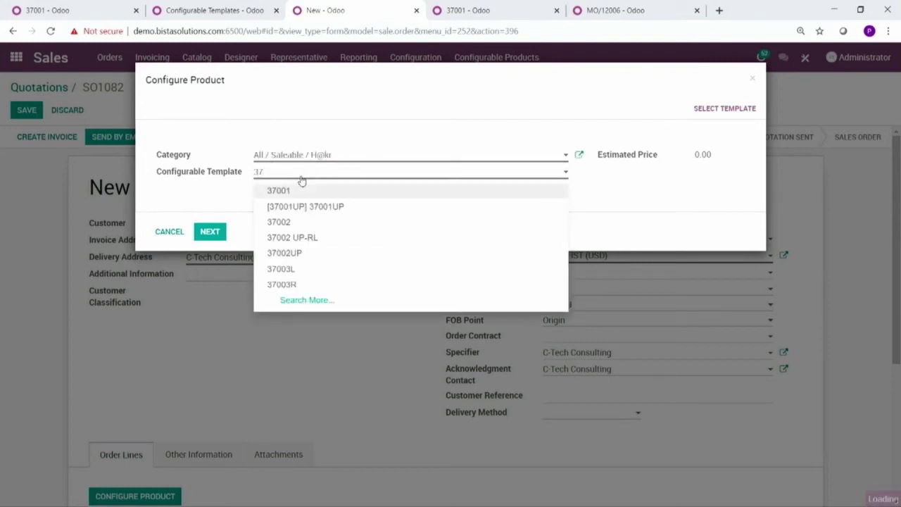
left_click(300, 194)
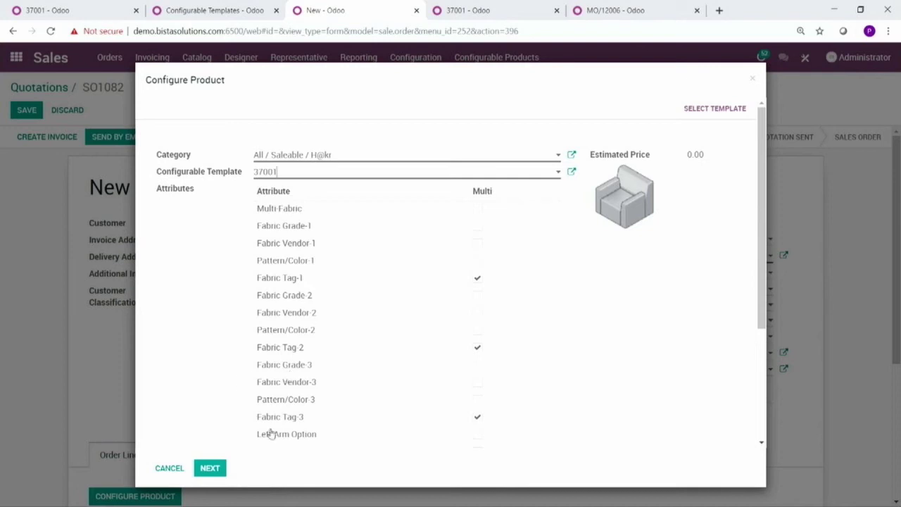
left_click(210, 470)
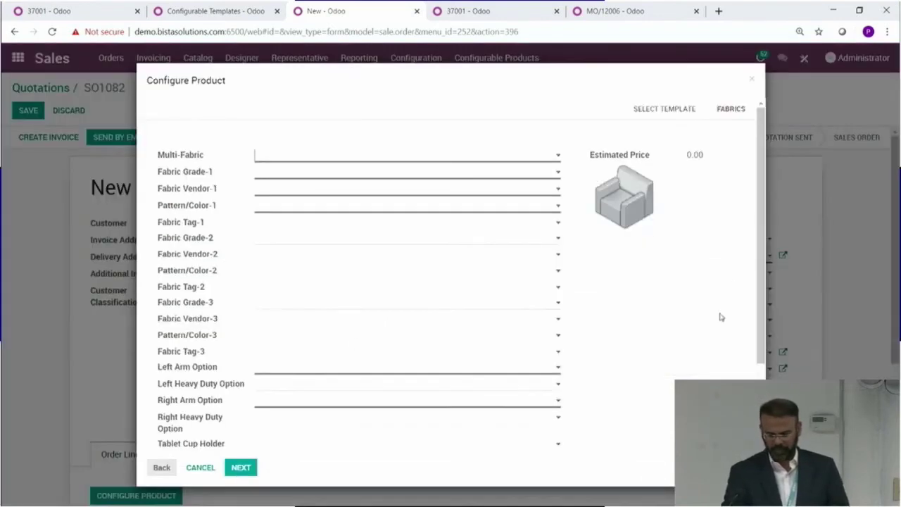
Set Multi-Fabric to Single Tone and Fabric Grade-1 to COL for the configured product
left_click(514, 157)
left_click(353, 181)
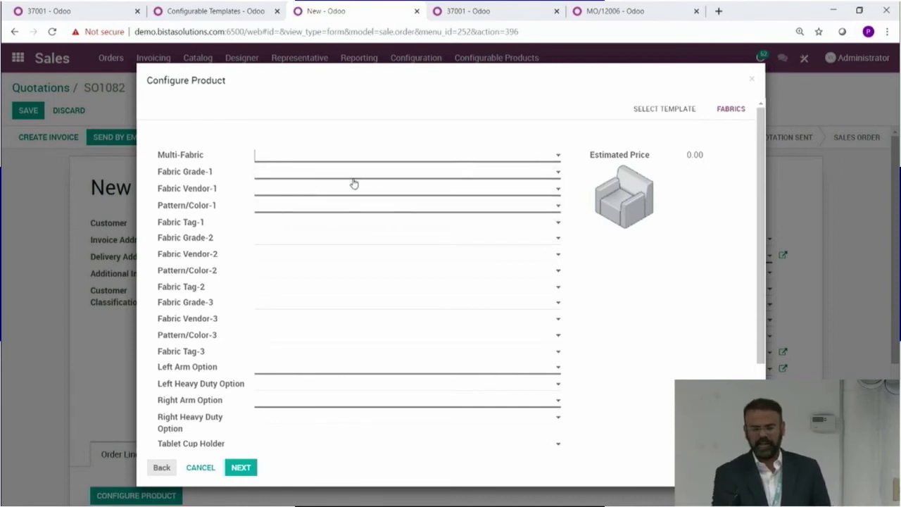
left_click(314, 177)
left_click(298, 208)
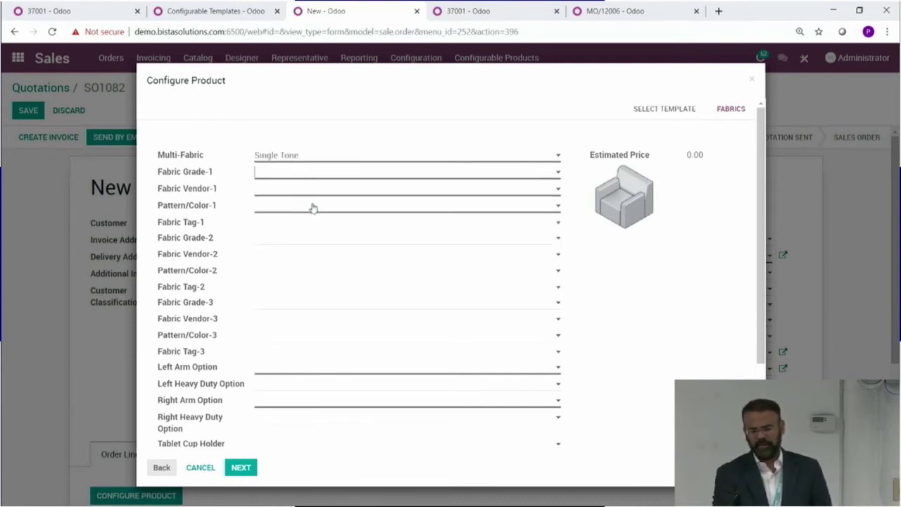
left_click(296, 172)
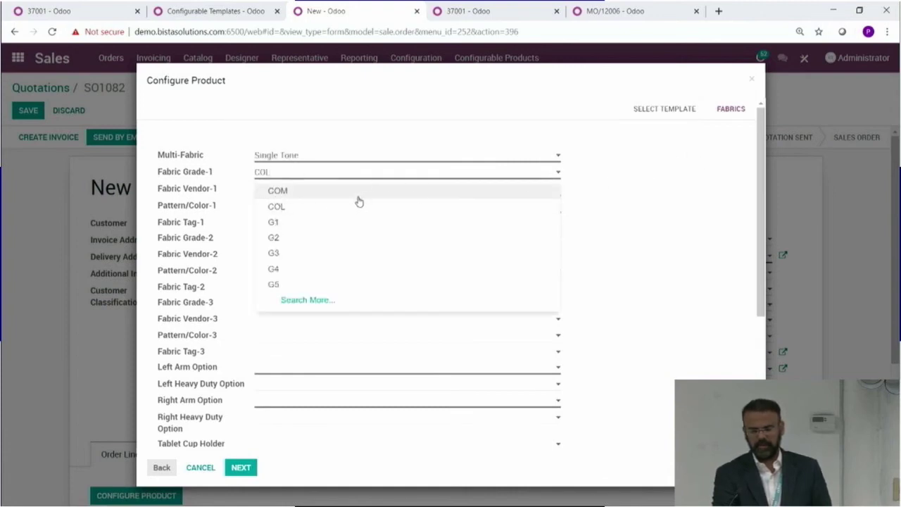
left_click(322, 260)
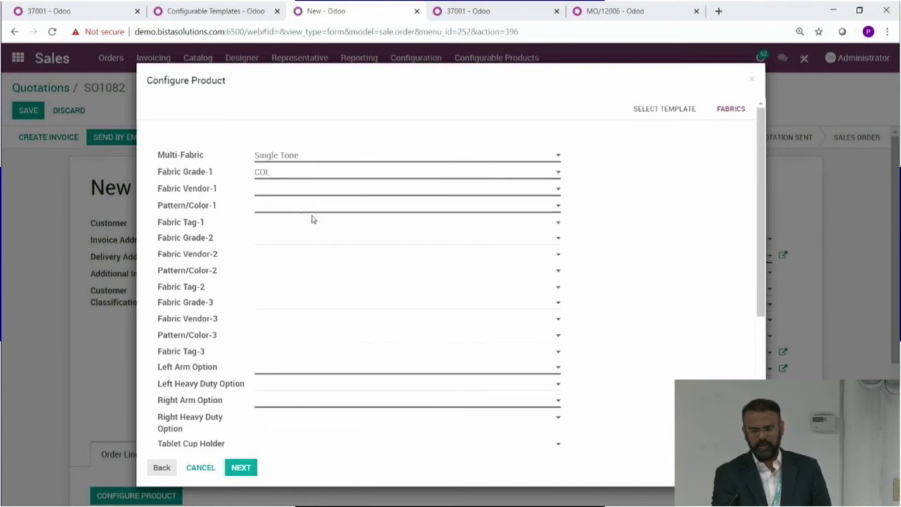
Set Fabric Grade-1 to G3, Fabric Vendor-1 to ARC-COM and Pattern/Color-1 to RISE SKY for the configured product
left_click(282, 199)
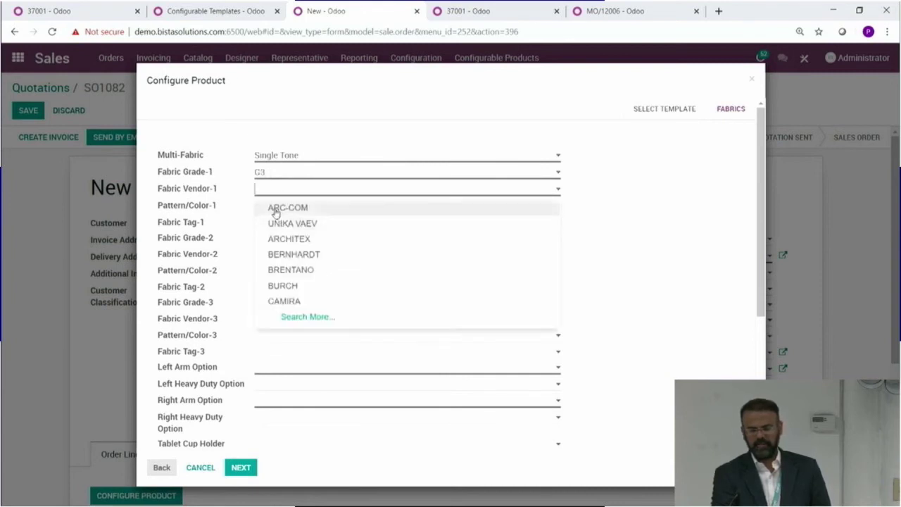
left_click(239, 473)
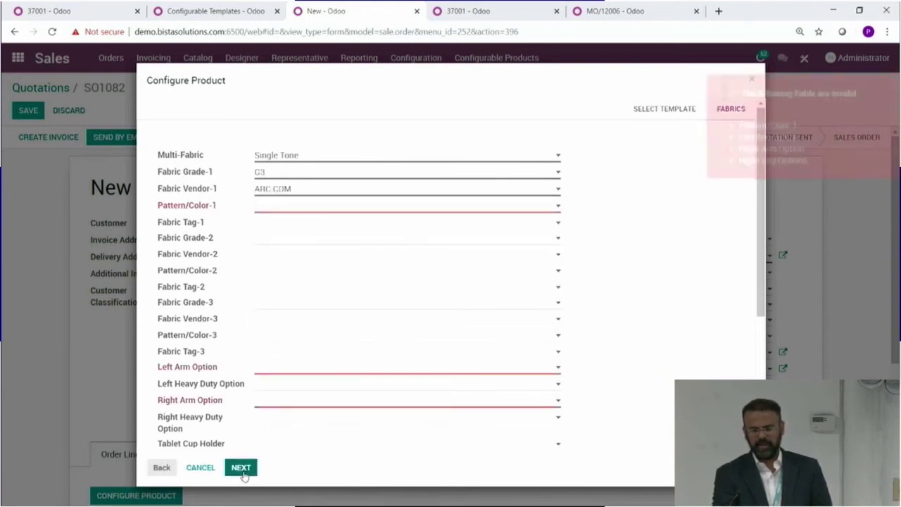
left_click(512, 213)
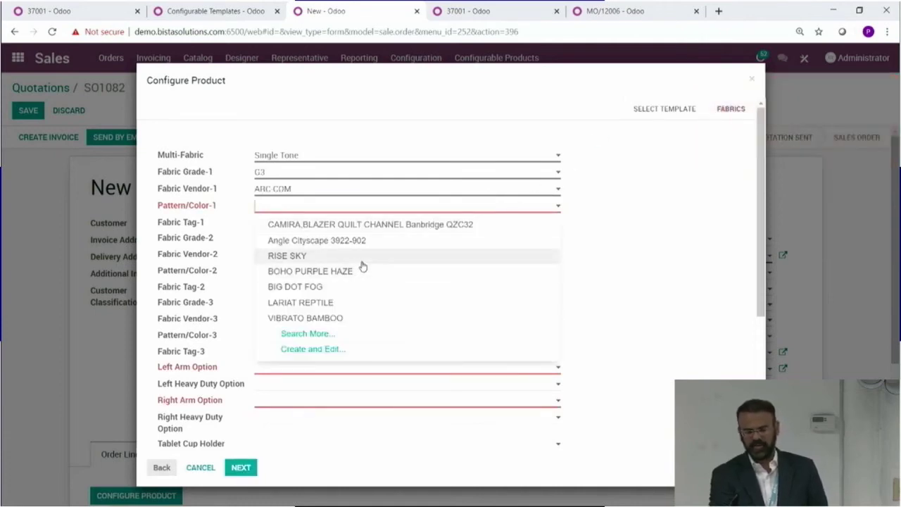
left_click(568, 350)
Set Left Arm Option to H@kr-Standard Left Arm and Right Arm Option to H@kr-Heavy Duty Right Arm
scroll(591, 361, "down", 3)
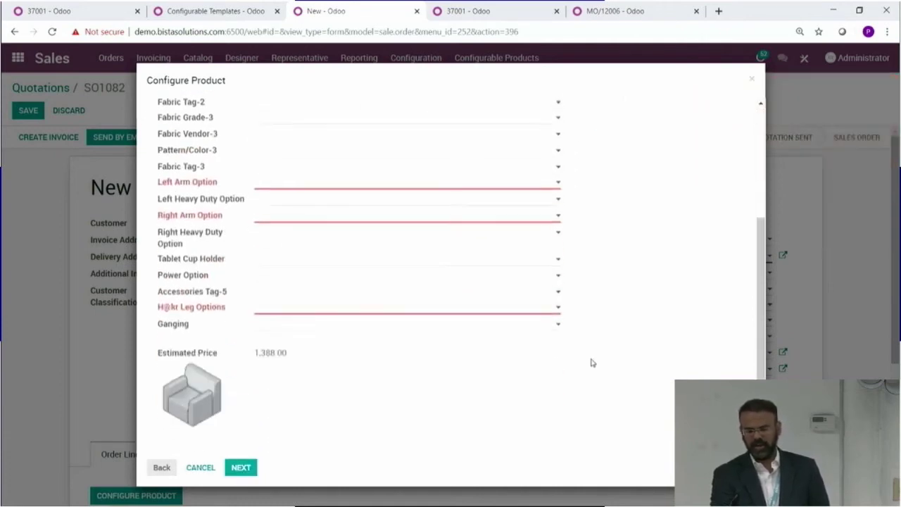
left_click(558, 183)
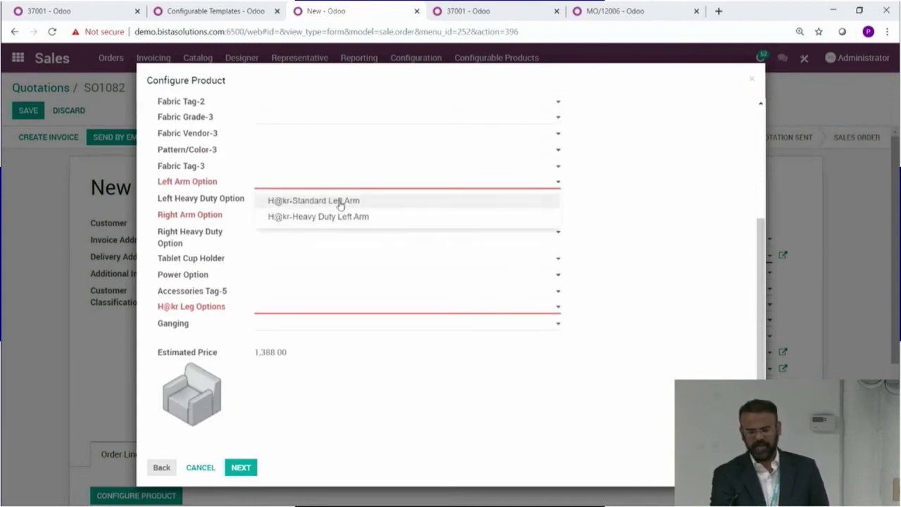
left_click(329, 203)
left_click(330, 222)
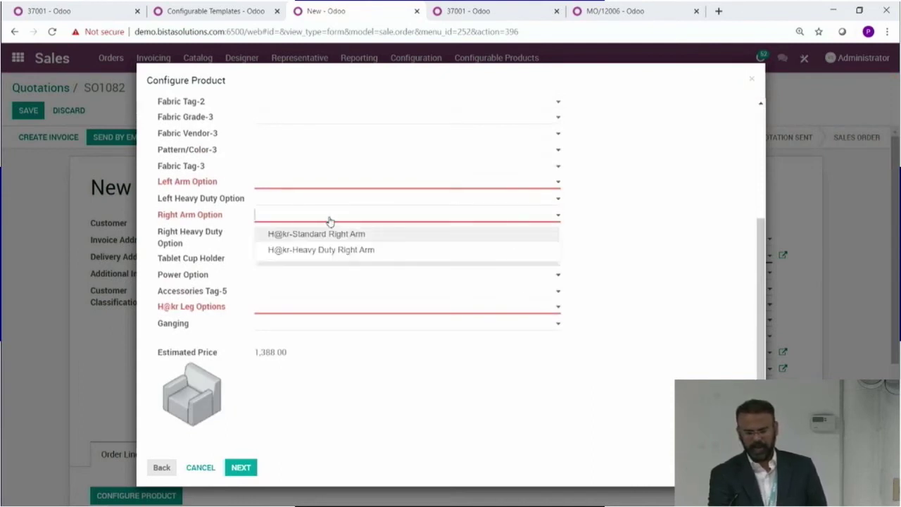
left_click(315, 252)
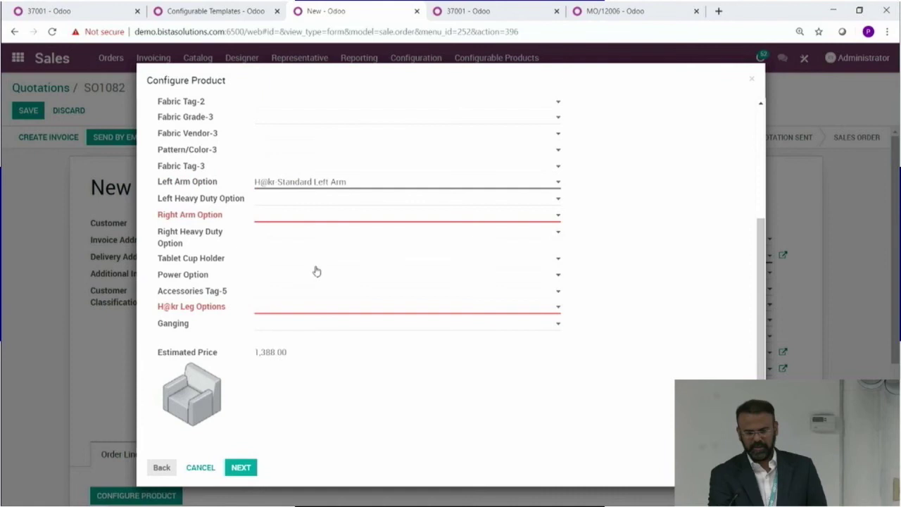
Set H@kr Leg Options to Bonn Leg, 2",PC1 Milk Gloss and proceed to the attribute-wise products
left_click(313, 314)
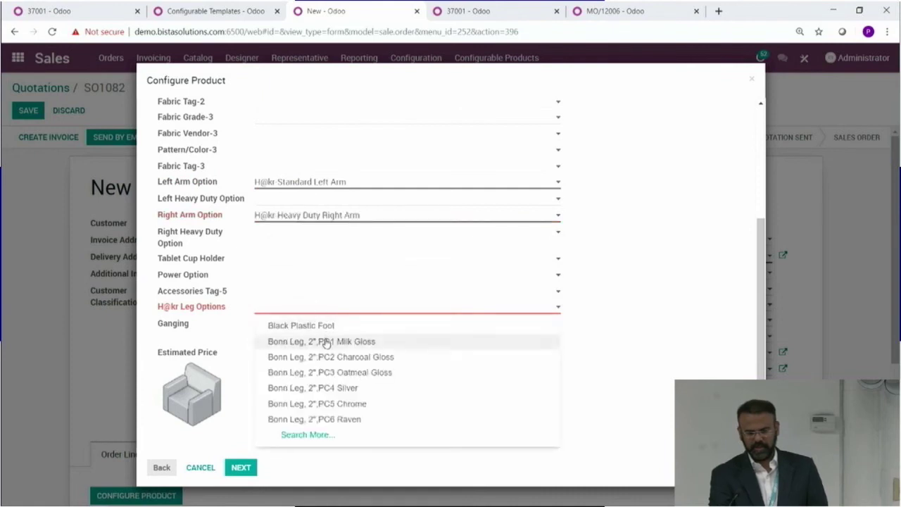
left_click(326, 343)
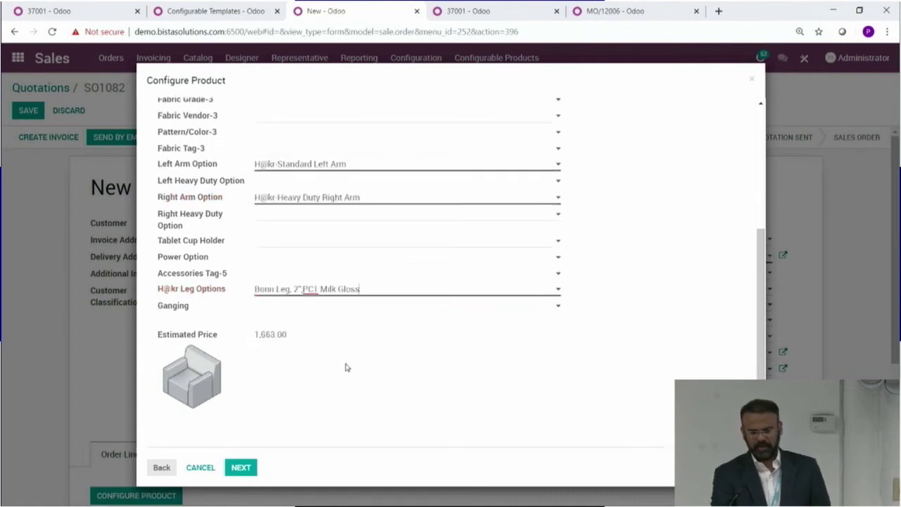
left_click(239, 466)
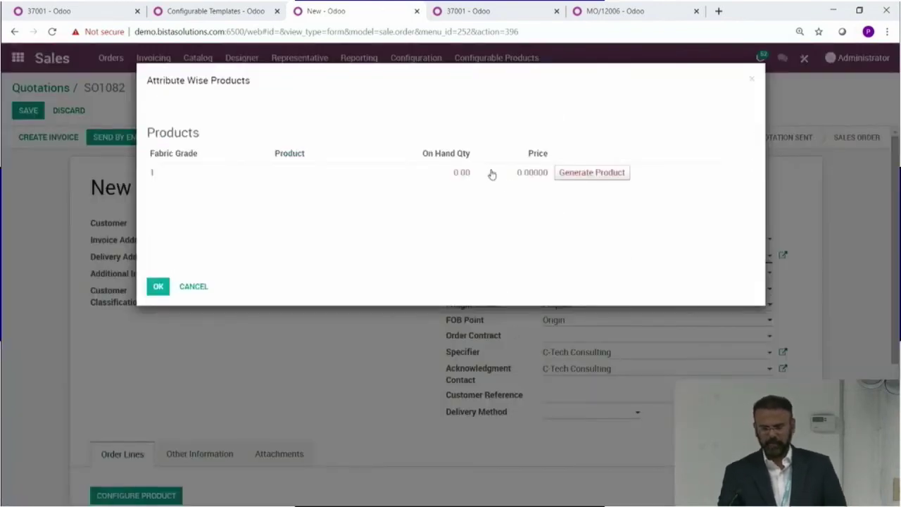
Generate and save the attribute-wise fabric product ARC-COM,G3,RISE SKY, and close its form
left_click(578, 181)
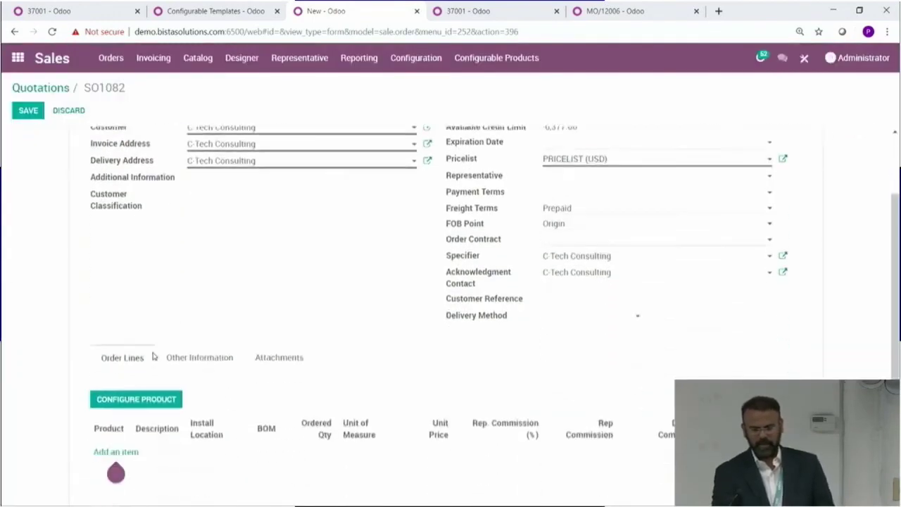
scroll(154, 356, "down", 1)
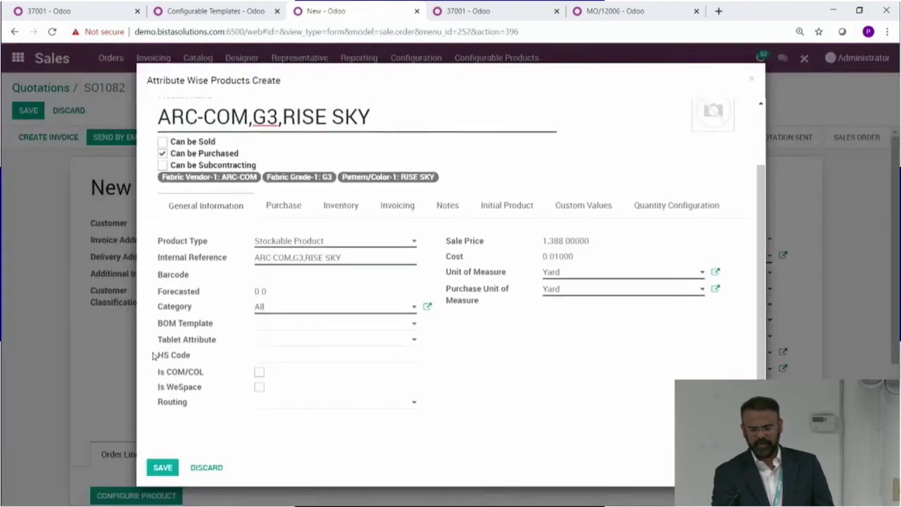
left_click(163, 469)
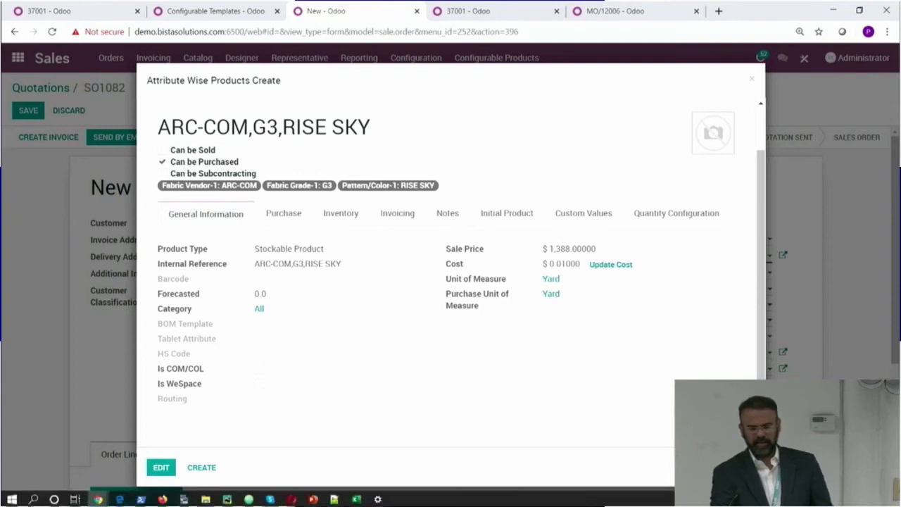
left_click(752, 81)
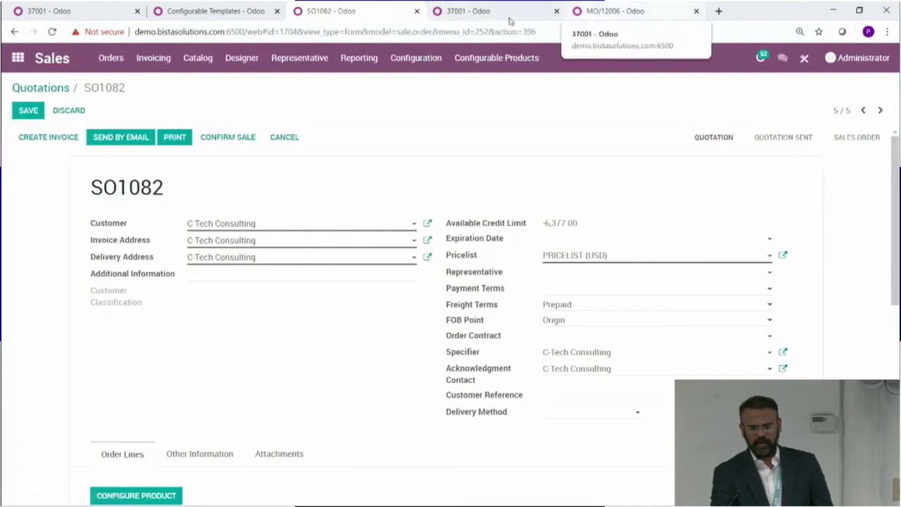
Switch to the bill of materials for 37001 and examine its product variant and component list
left_click(480, 14)
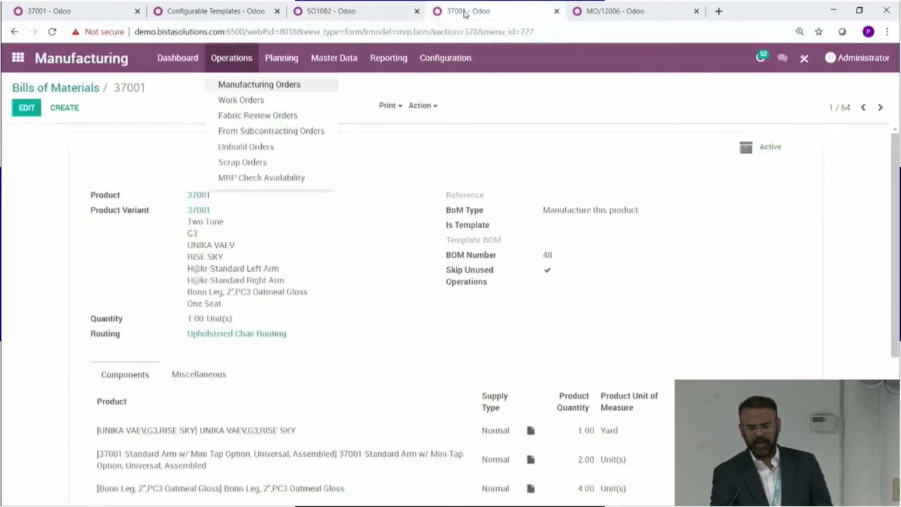
left_click(381, 230)
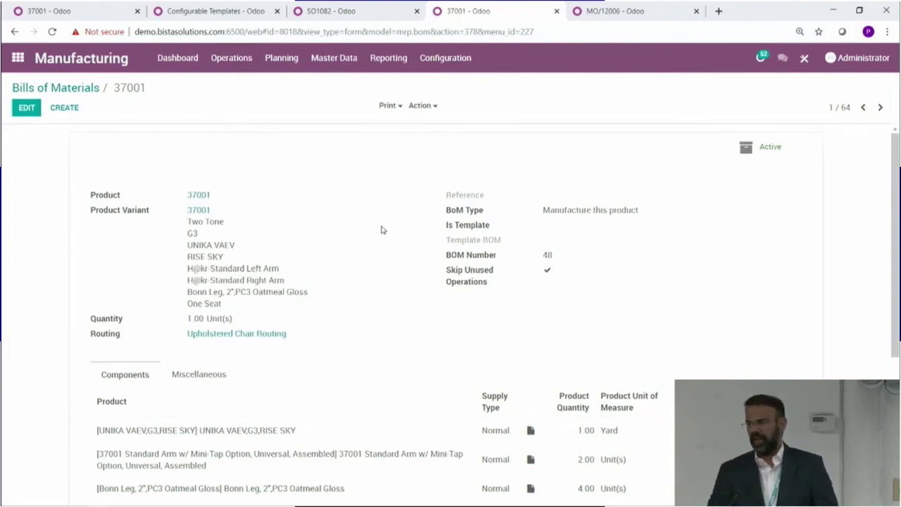
scroll(383, 230, "down", 3)
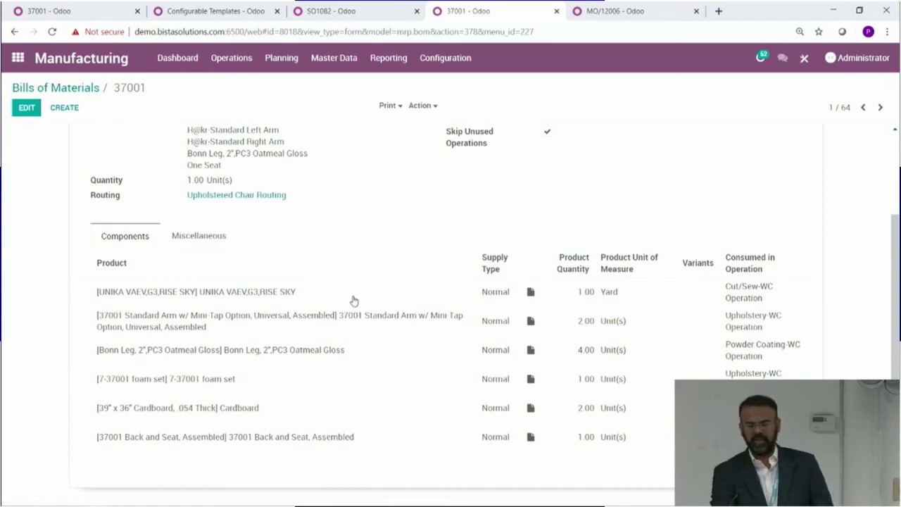
Switch to the open manufacturing order for 37001, close its attribute changes form and examine the consumed materials
left_click(609, 12)
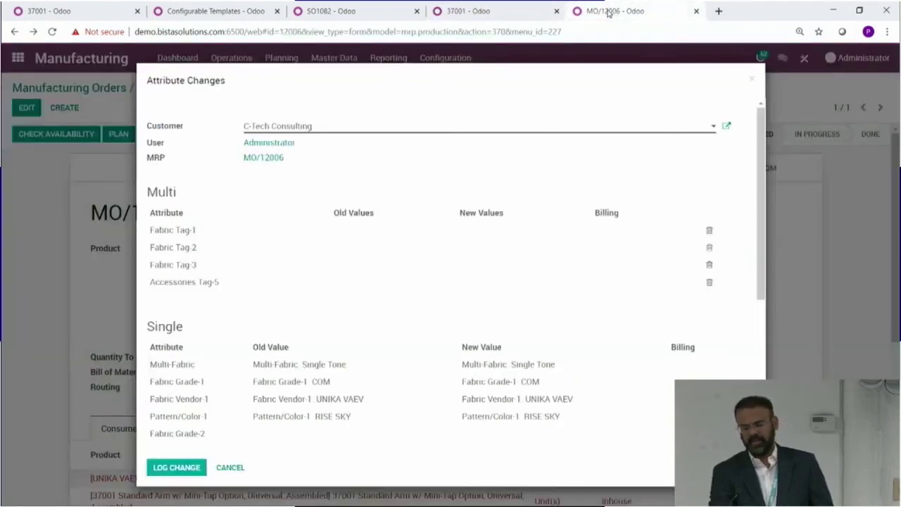
left_click(752, 80)
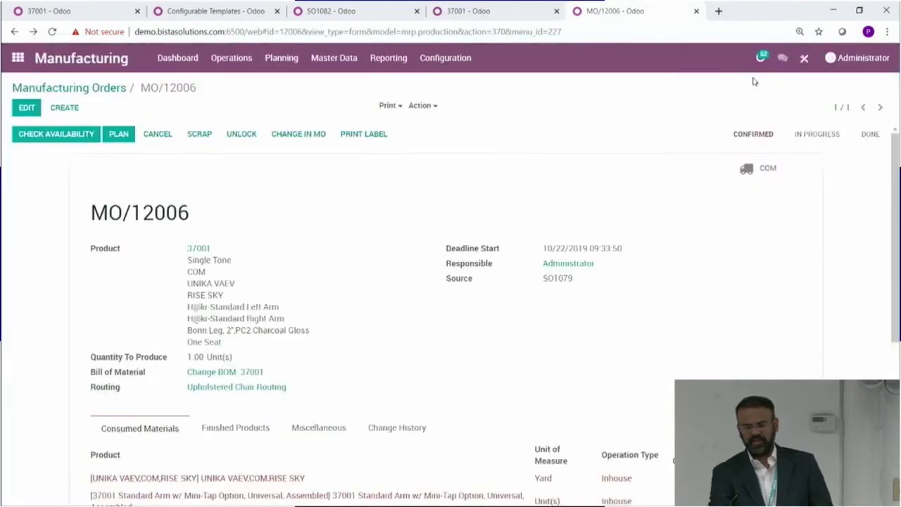
scroll(383, 328, "down", 2)
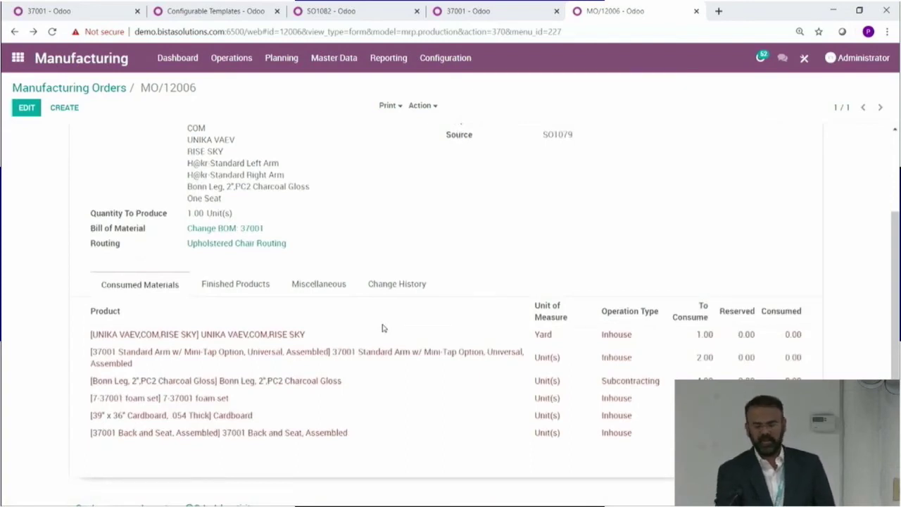
scroll(383, 328, "up", 2)
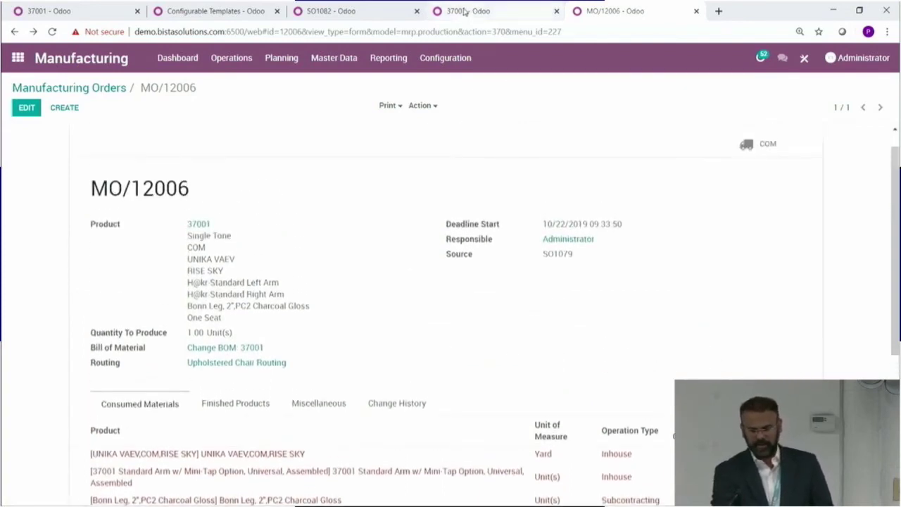
scroll(414, 229, "down", 1)
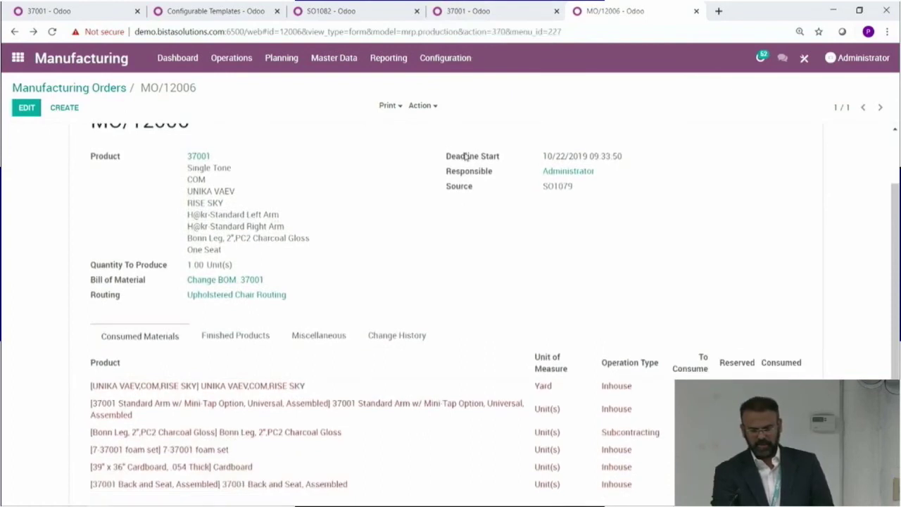
scroll(423, 217, "up", 2)
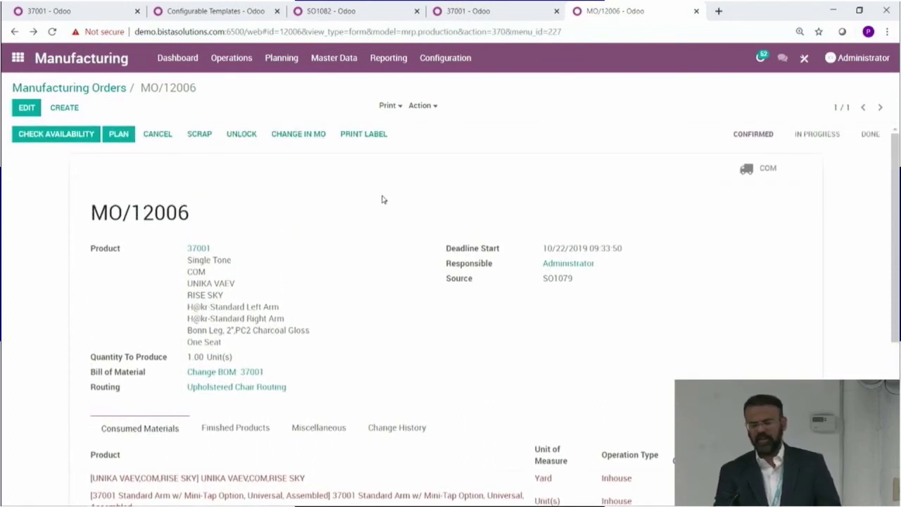
Start a change on the manufacturing order, set the new value of Fabric Vendor-1 to ARCHITEX and log the change
left_click(310, 143)
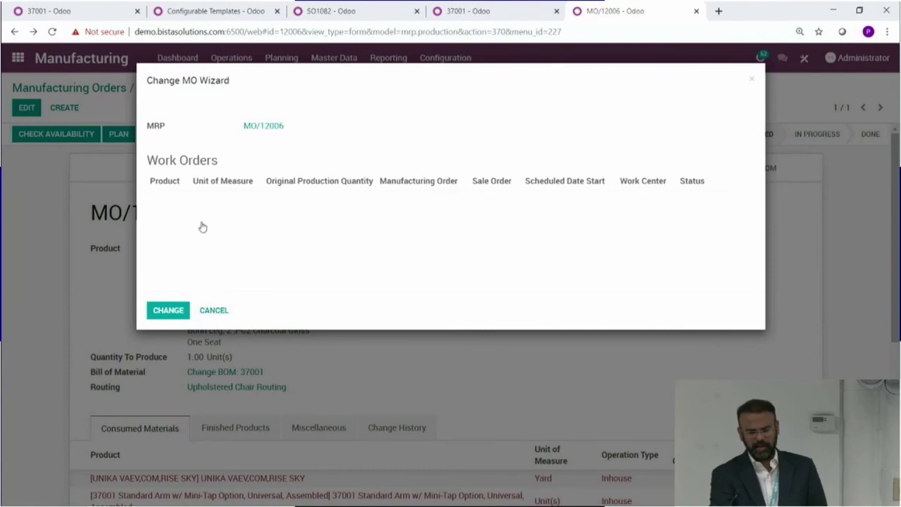
left_click(169, 311)
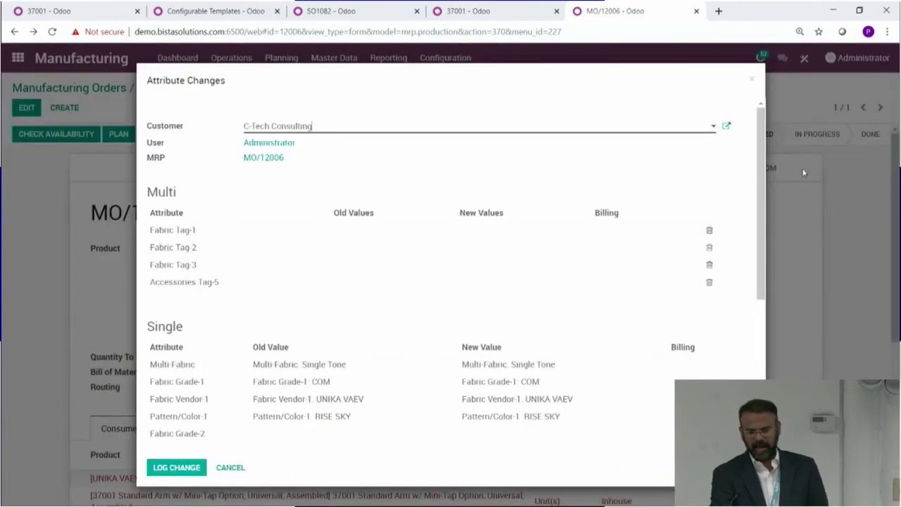
left_click_drag(763, 189, 764, 240)
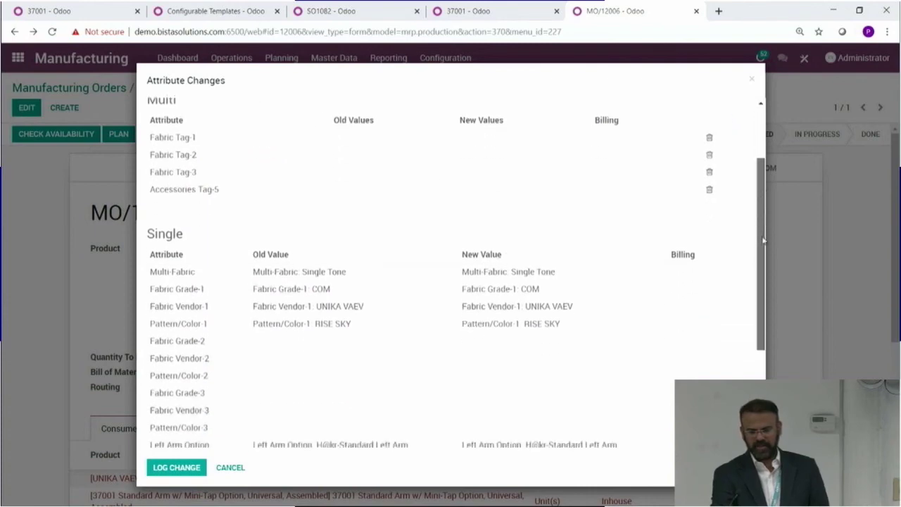
left_click(435, 320)
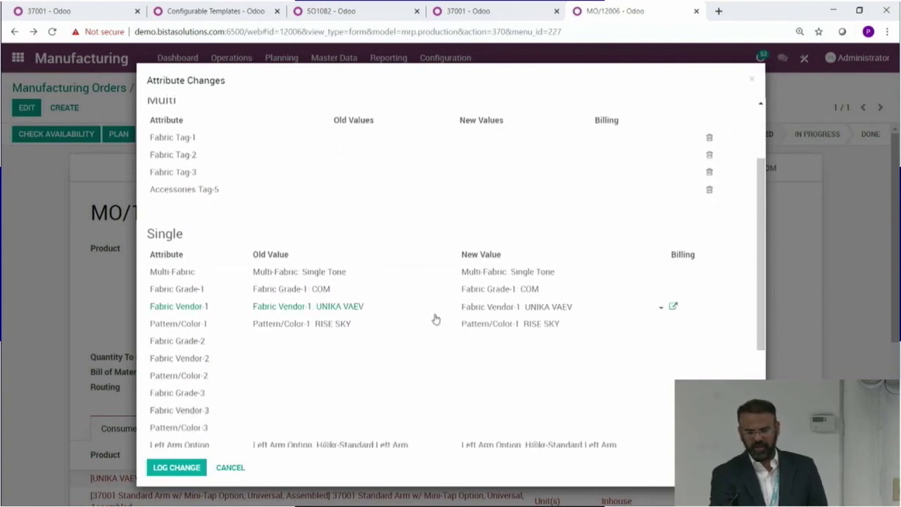
left_click(619, 311)
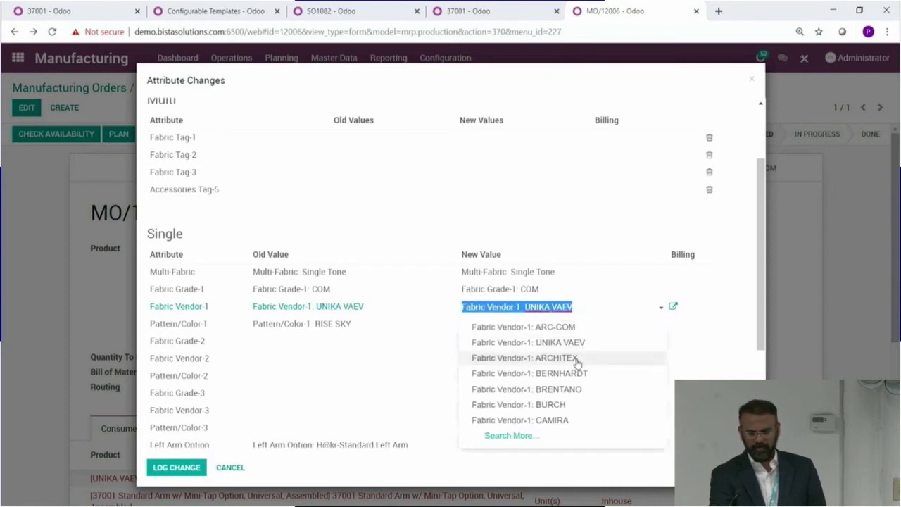
left_click(576, 360)
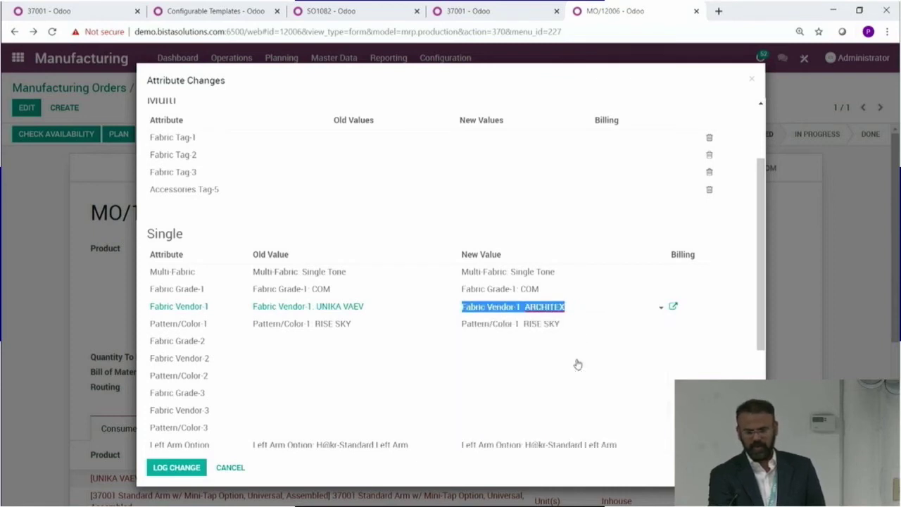
left_click(169, 468)
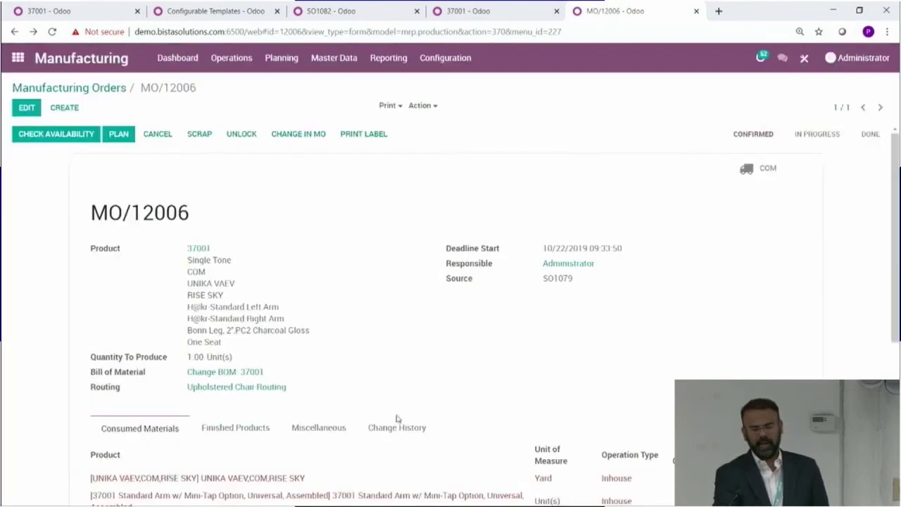
Open the manufacturing order's change history and try to apply the newly logged change
left_click(385, 431)
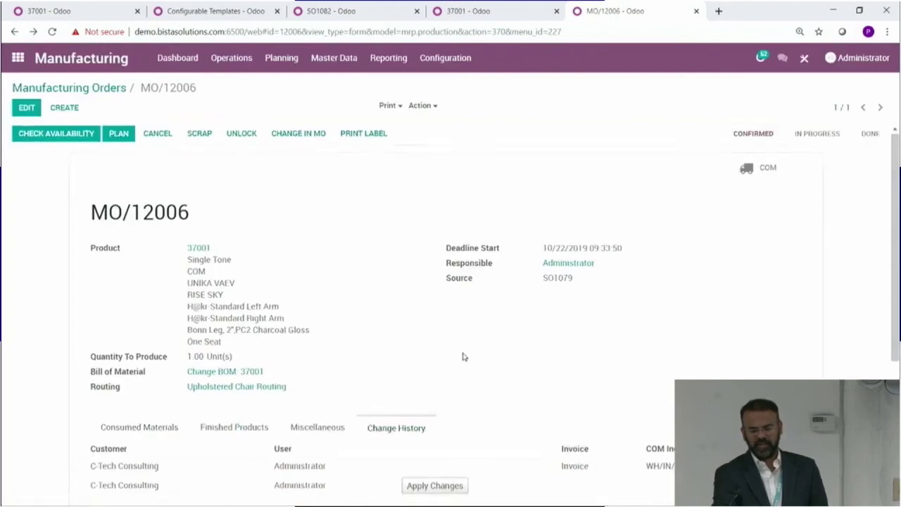
scroll(462, 354, "down", 2)
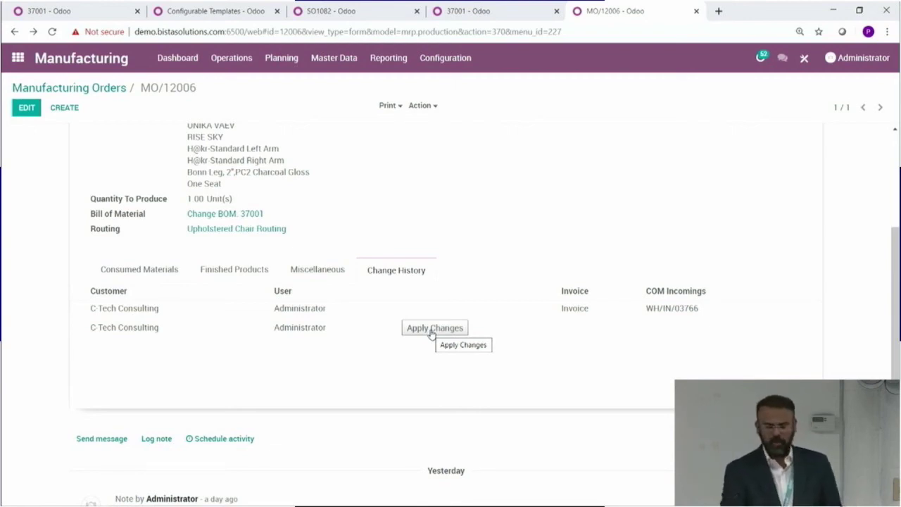
left_click(433, 328)
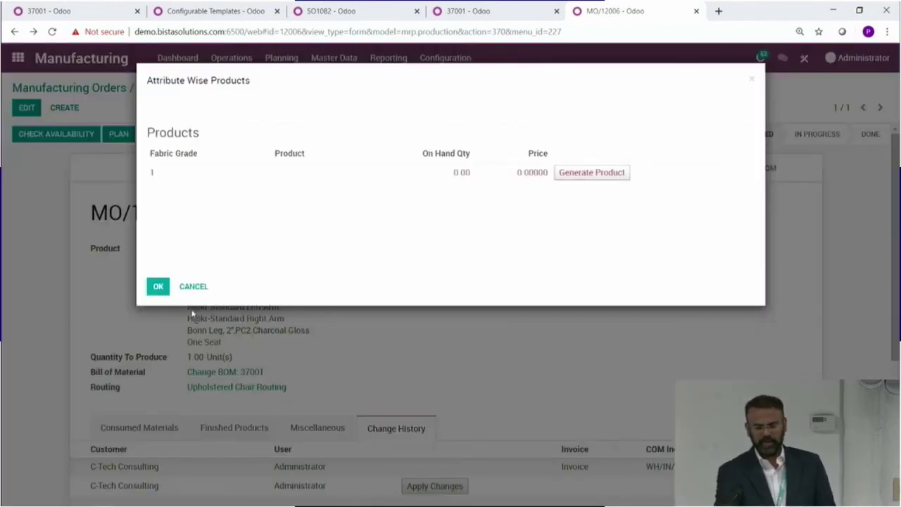
left_click(192, 286)
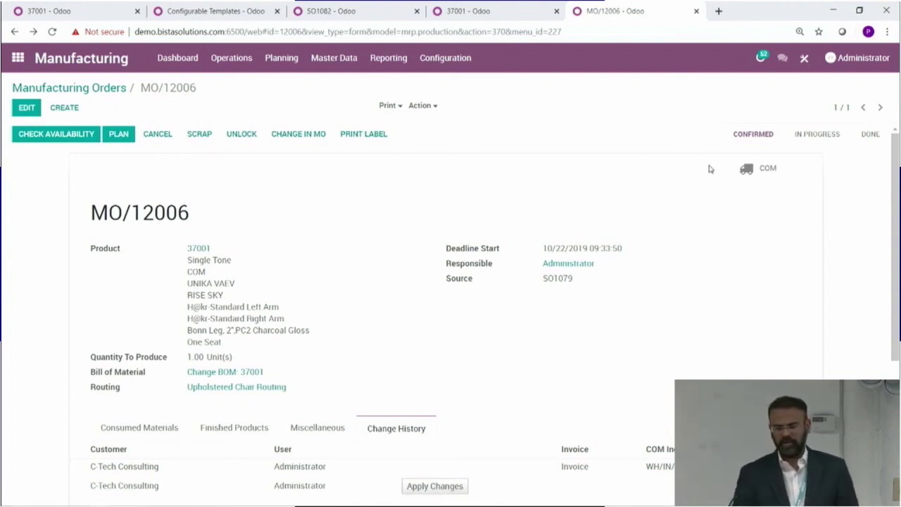
Switch to the PowerPoint presentation and start its slide show from the first slide
key("alt+Tab")
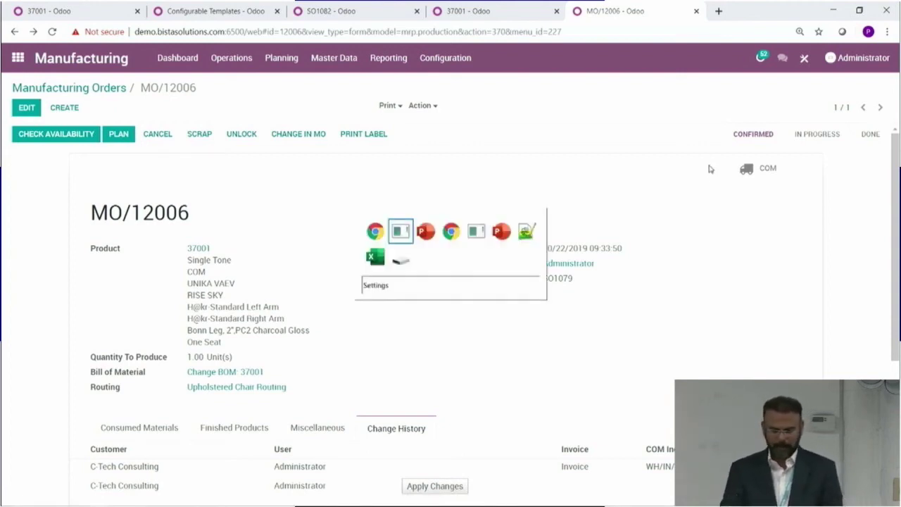
key("alt+Tab")
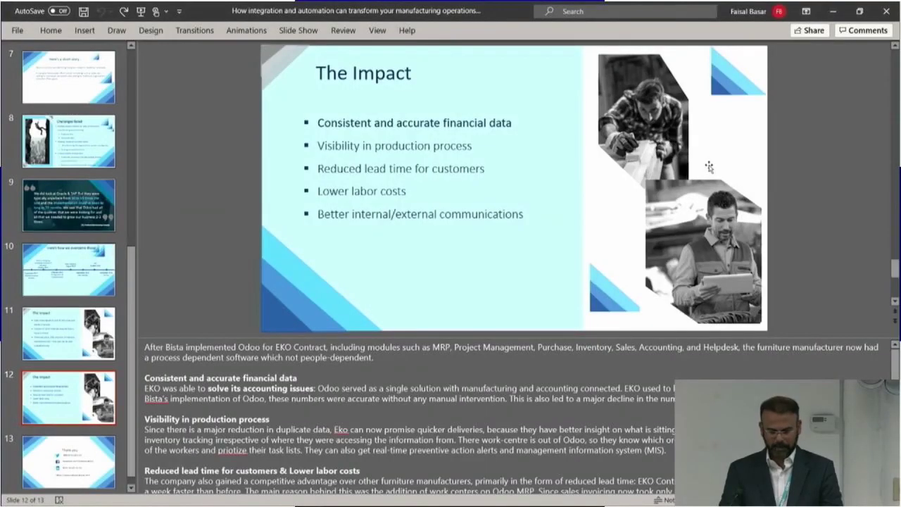
key("XF86AudioLowerVolume")
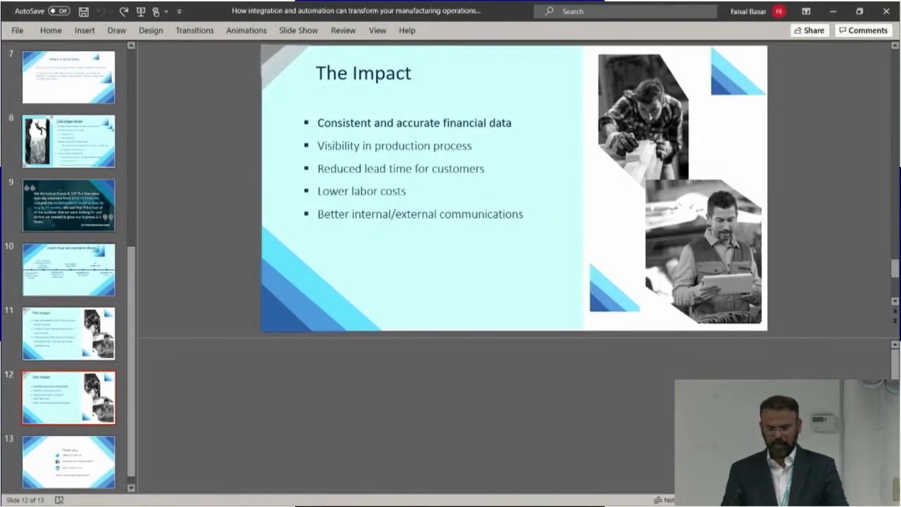
key("F5")
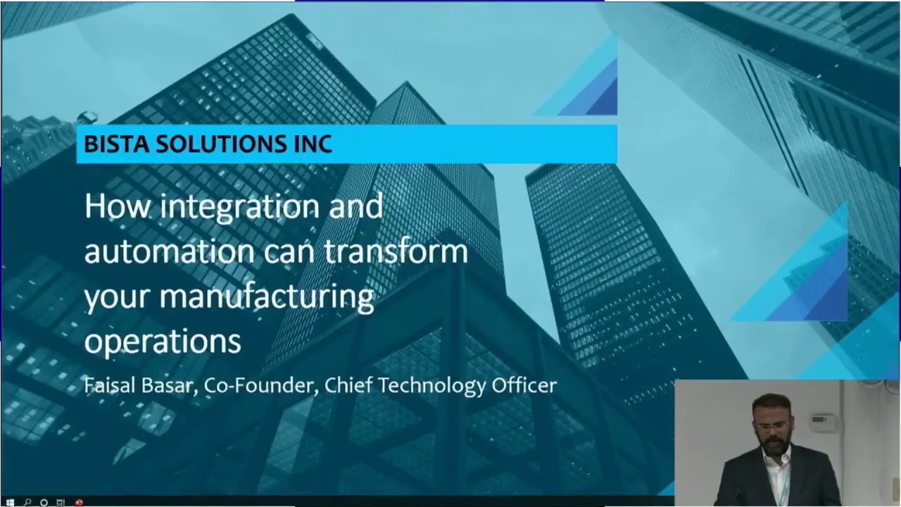
Advance the slide show to the project timeline slide "Here's how we overcame those"
key("Right")
key("Right")
key("Right")
key("Right")
key("Right")
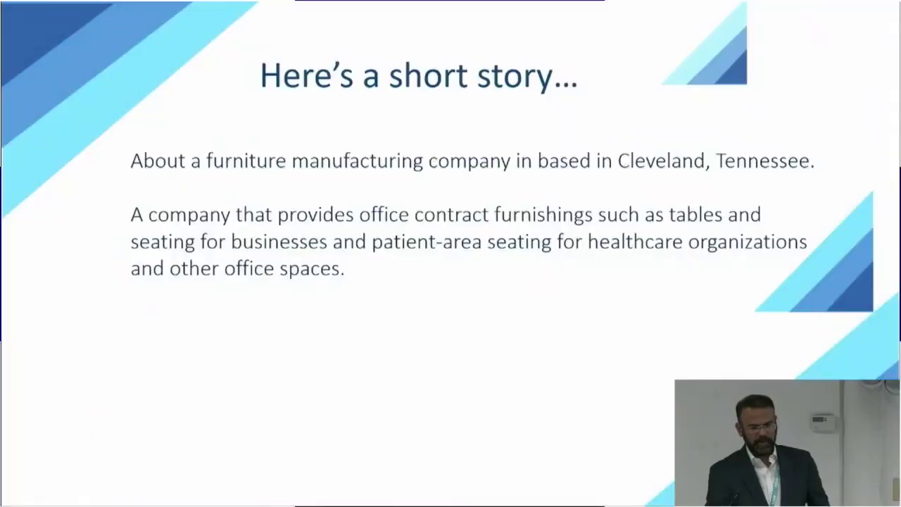
key("Right")
key("Right")
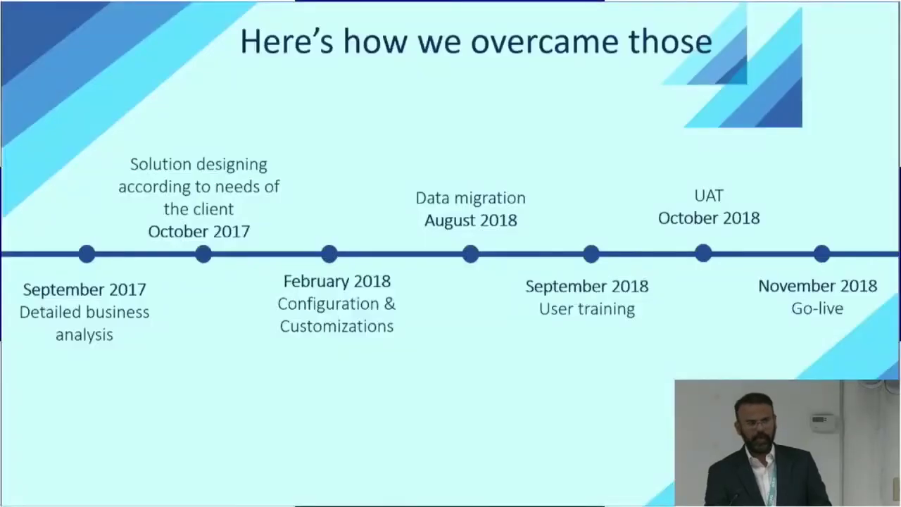